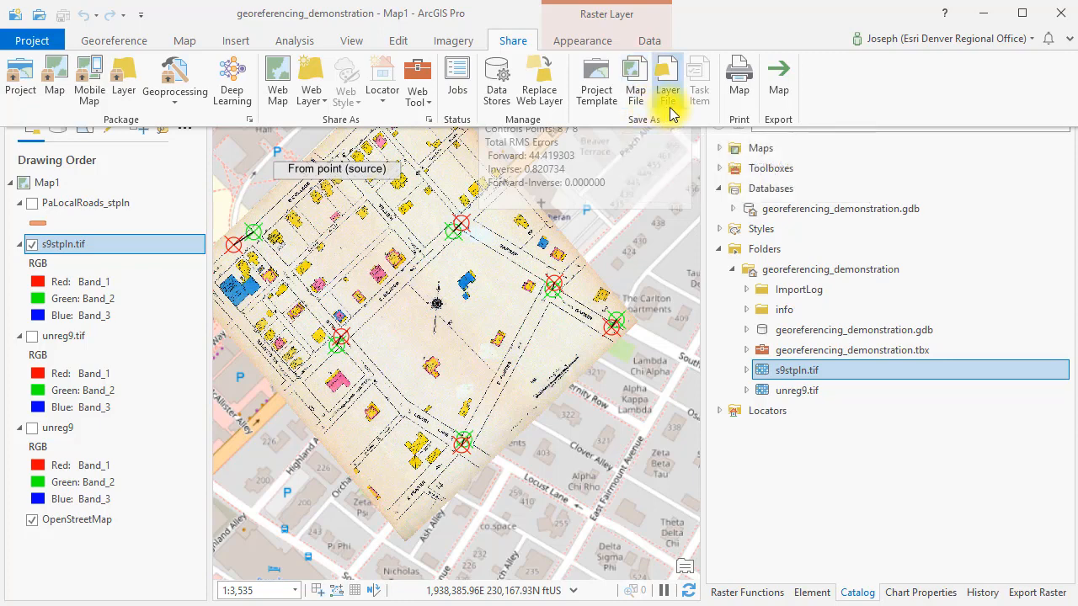
Turn off the OpenStreetMap basemap layer in Map1.
{"action": "left_click", "coordinate": [281, 97]}
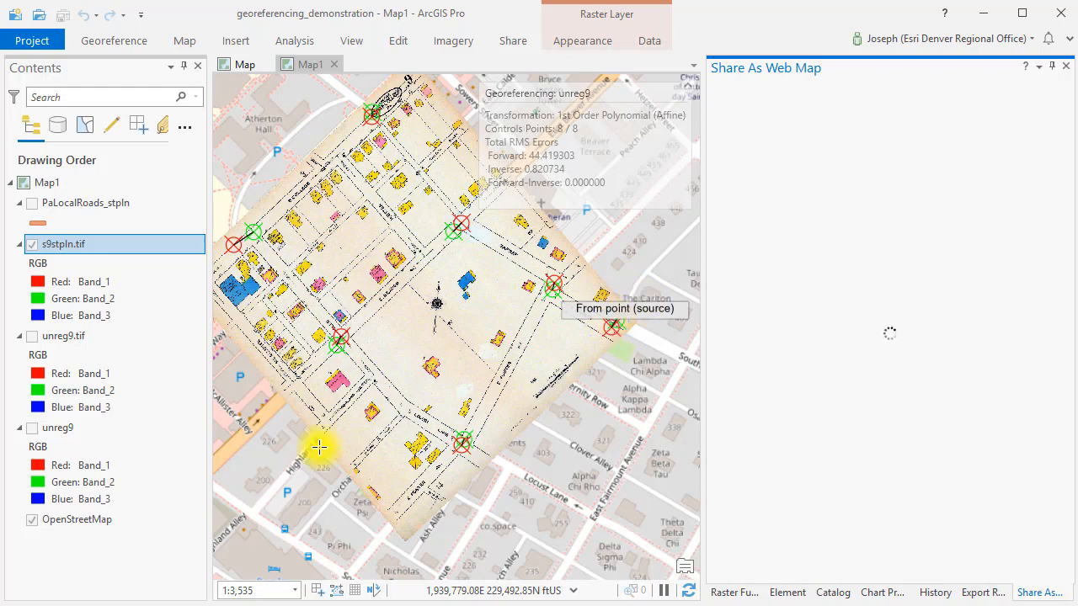
{"action": "left_click", "coordinate": [1065, 67]}
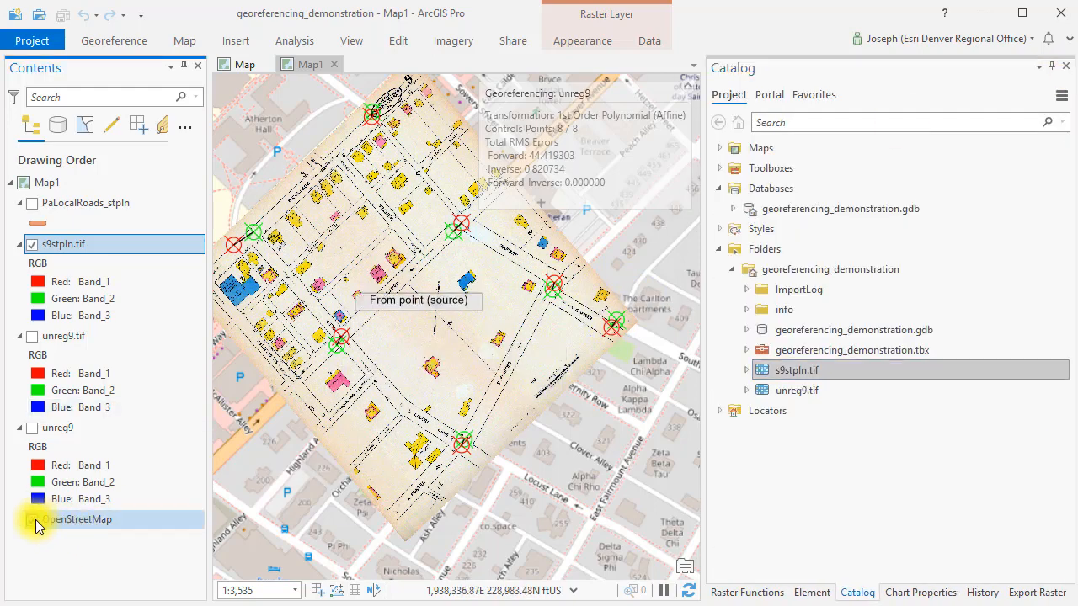
{"action": "left_click", "coordinate": [32, 519]}
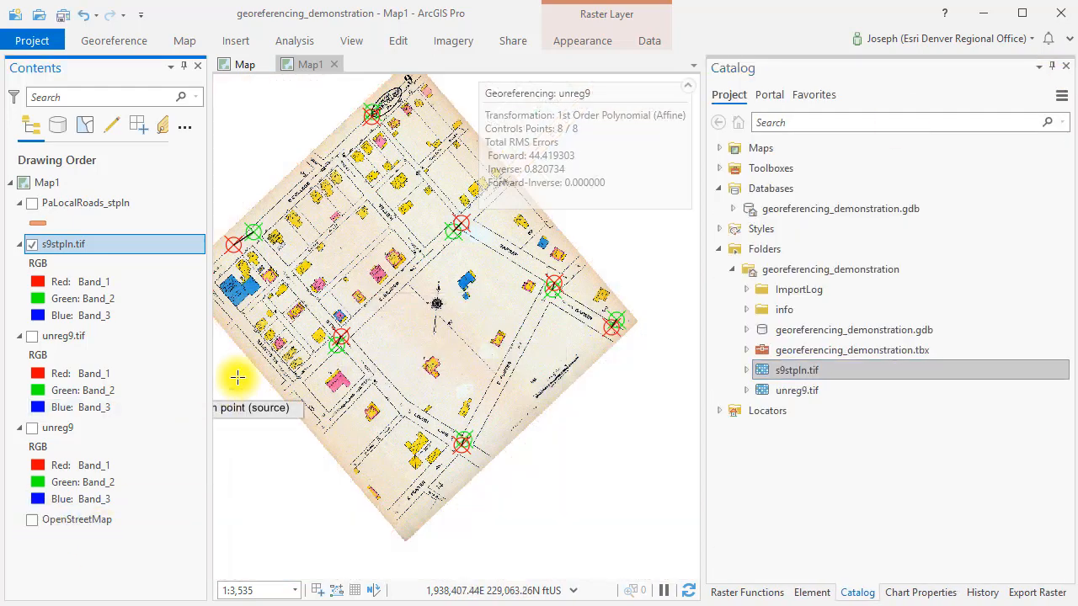
Start sharing Map1 as a web map named Sanborn_st_college_pa_historical.
{"action": "left_click", "coordinate": [501, 41]}
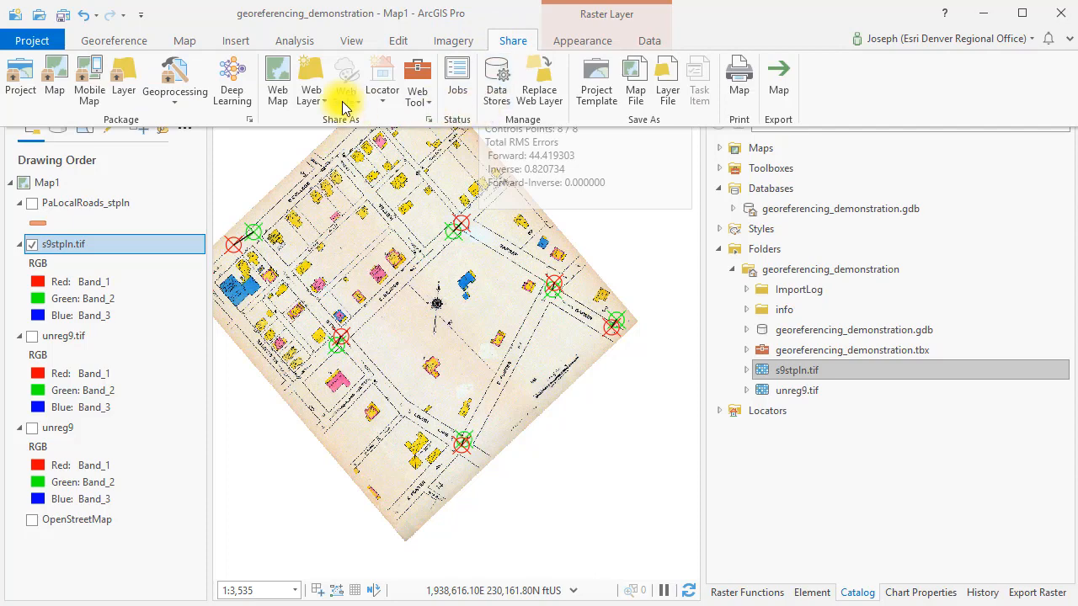
{"action": "left_click", "coordinate": [277, 96]}
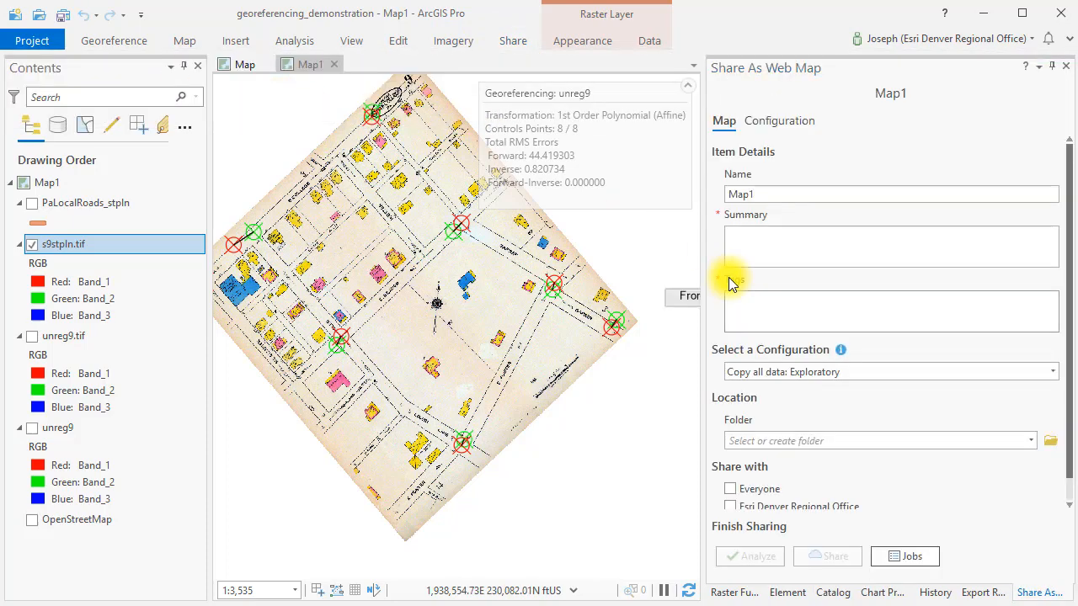
{"action": "double_click", "coordinate": [729, 192]}
{"action": "type", "text": "San"}
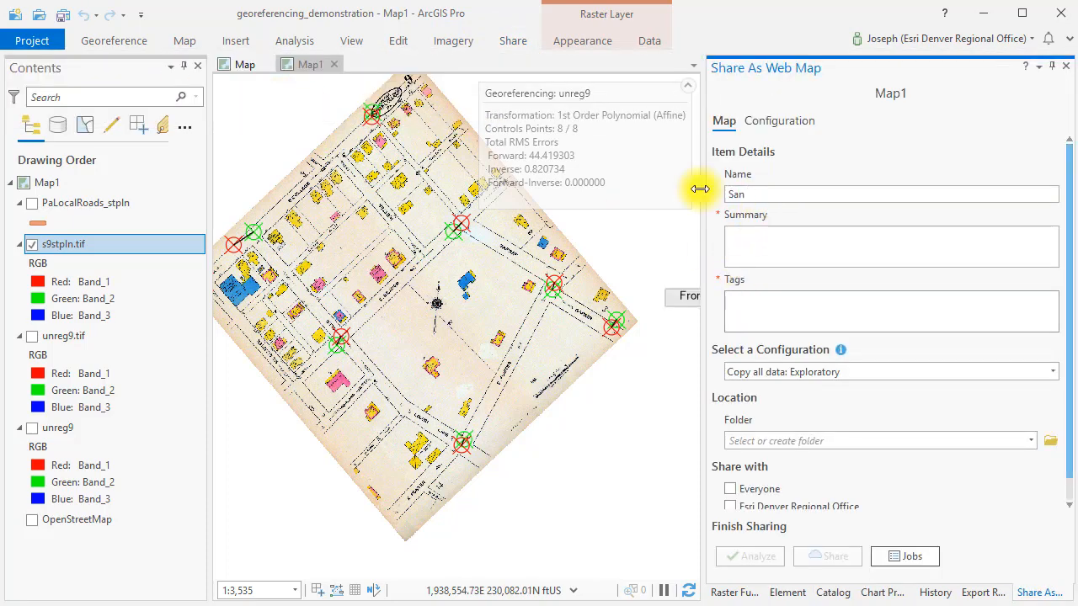
{"action": "type", "text": "born_st_college_pa_historical"}
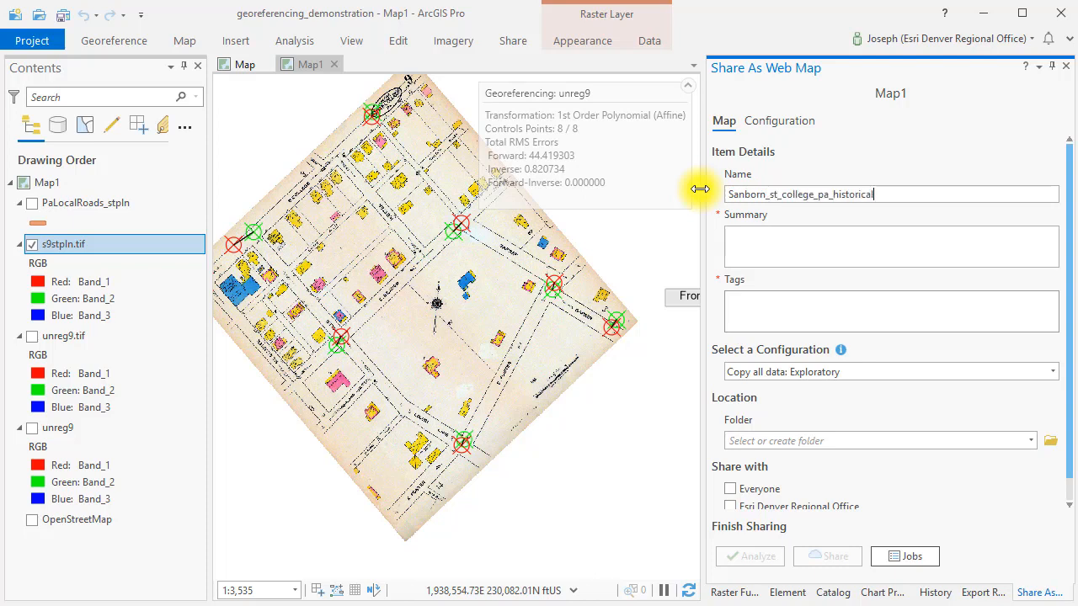
Give the web map the summary "Sanborn State College PA historical map georeferenced." and begin its tags.
{"action": "left_click", "coordinate": [790, 240]}
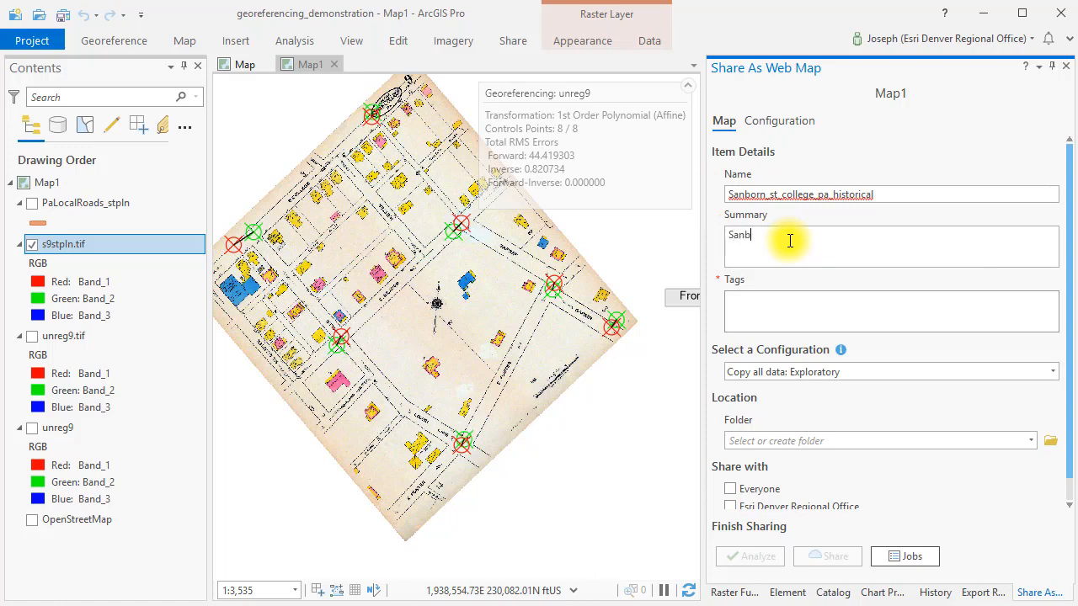
{"action": "type", "text": "Sanborn State College PA histo"}
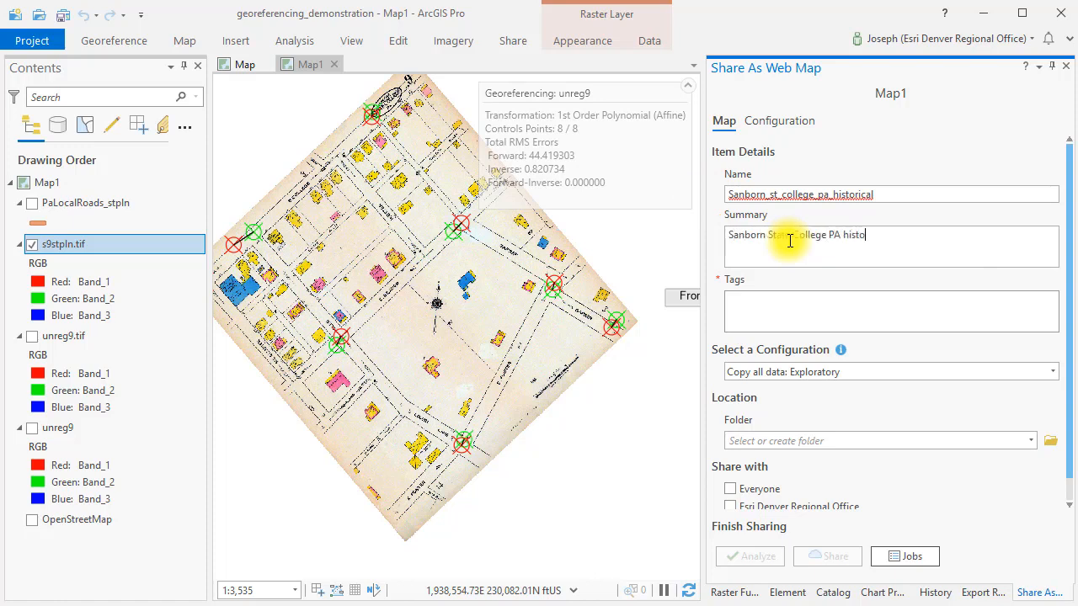
{"action": "type", "text": "rical map geor"}
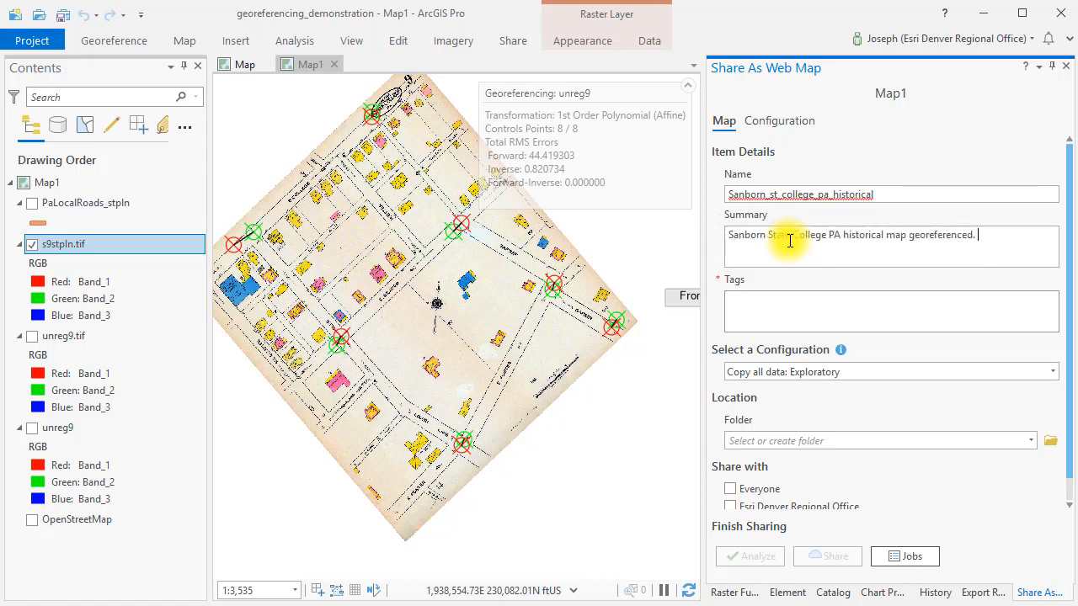
{"action": "type", "text": "eferenced."}
{"action": "double_click", "coordinate": [808, 235]}
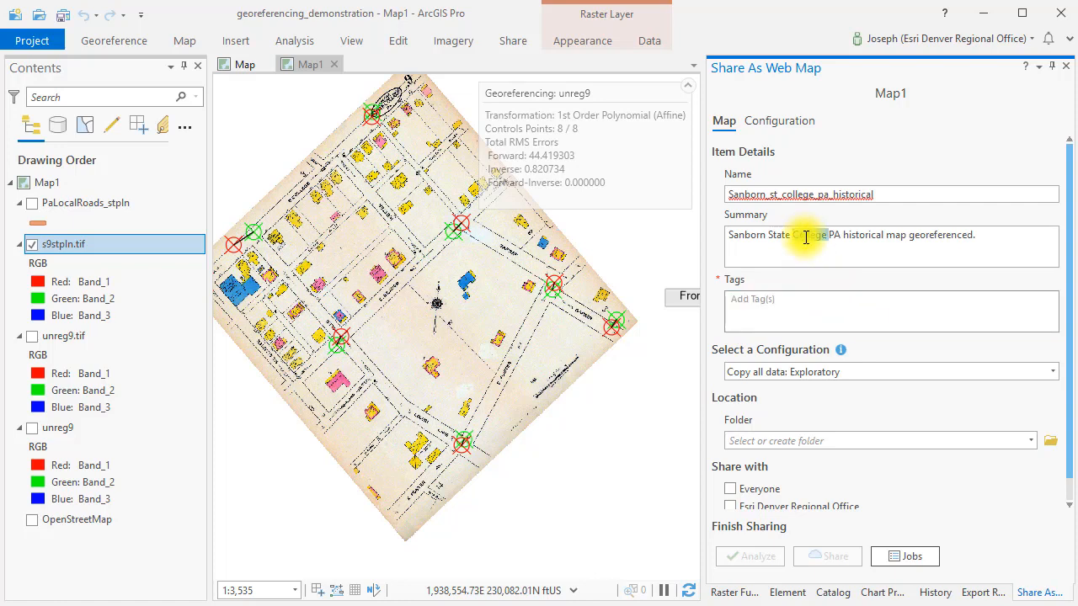
{"action": "left_click", "coordinate": [753, 301]}
{"action": "type", "text": "Sa"}
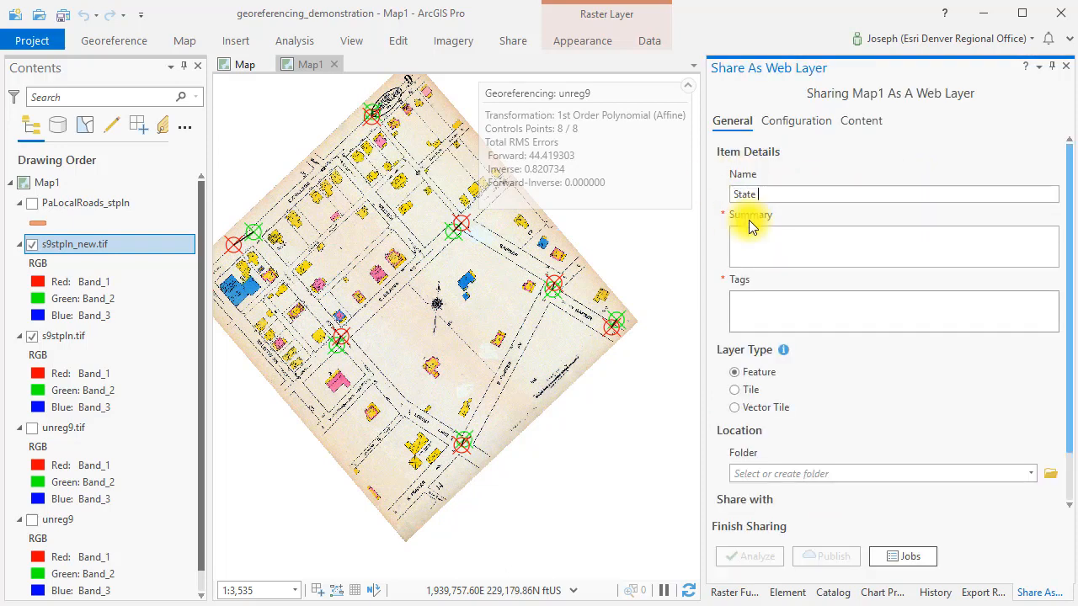
Name the Map1 web layer State College Pennsylvania Sanborn Historical Map and reuse that name as its summary.
{"action": "type", "text": "College Pennsylvania"}
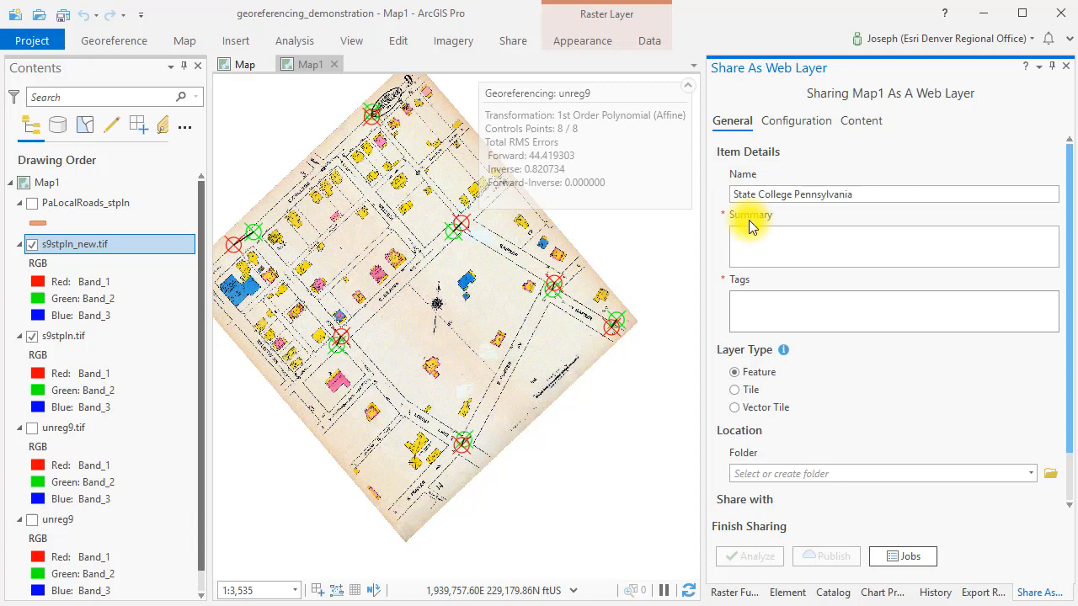
{"action": "type", "text": " Sanborn Historical"}
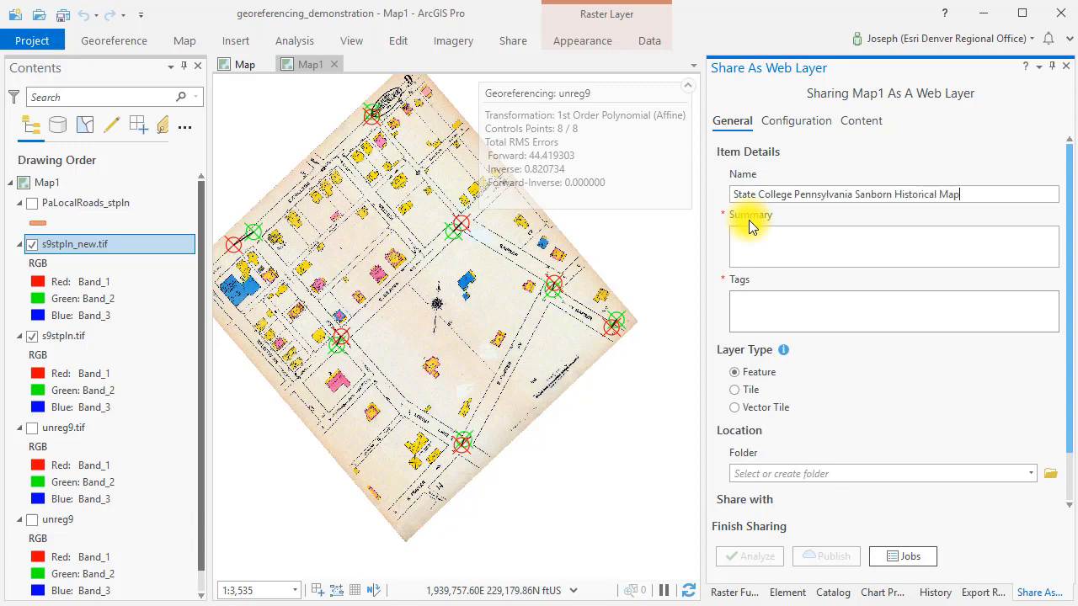
{"action": "type", "text": " Map"}
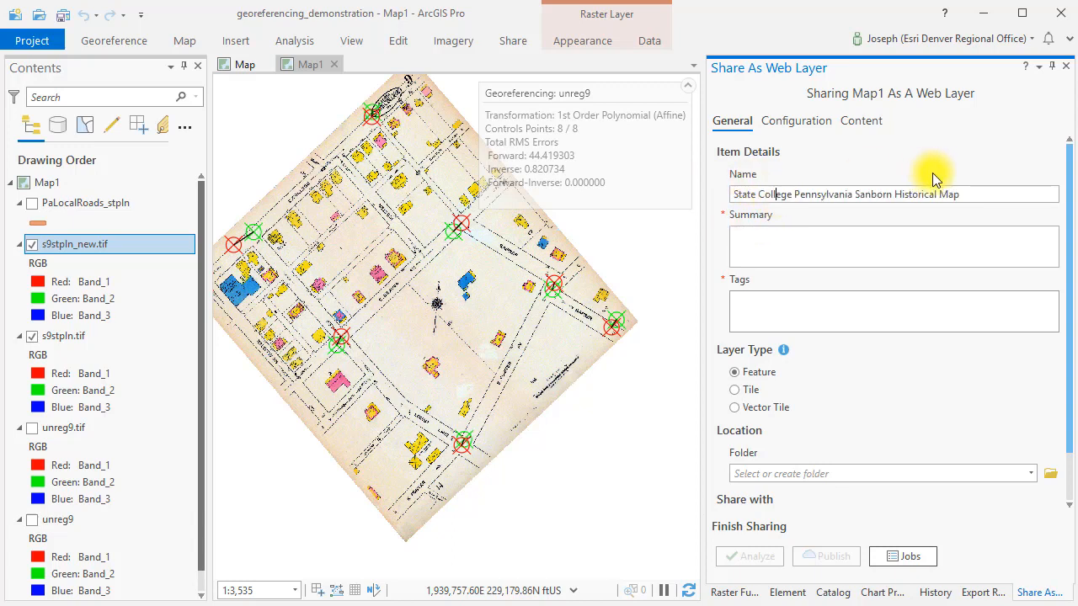
{"action": "left_click_drag", "start_coordinate": [1000, 194], "coordinate": [722, 195]}
{"action": "key", "text": "ctrl+c"}
{"action": "left_click", "coordinate": [798, 242]}
{"action": "key", "text": "ctrl+v"}
Add the tags State College, PA, historical, Pennsylvania and map, and set the layer type to Tile.
{"action": "left_click", "coordinate": [785, 303]}
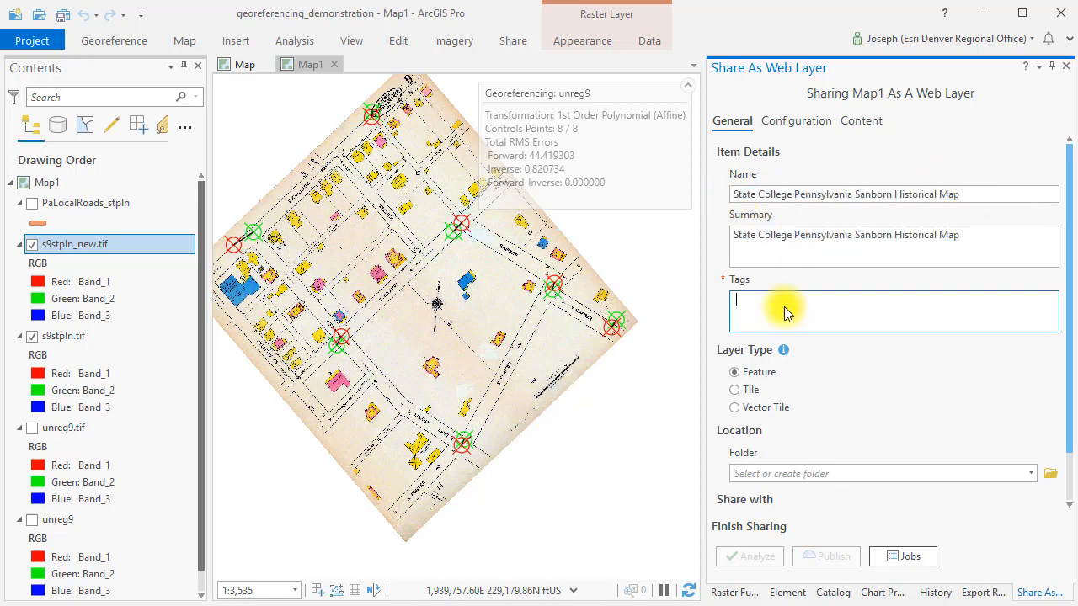
{"action": "type", "text": "State"}
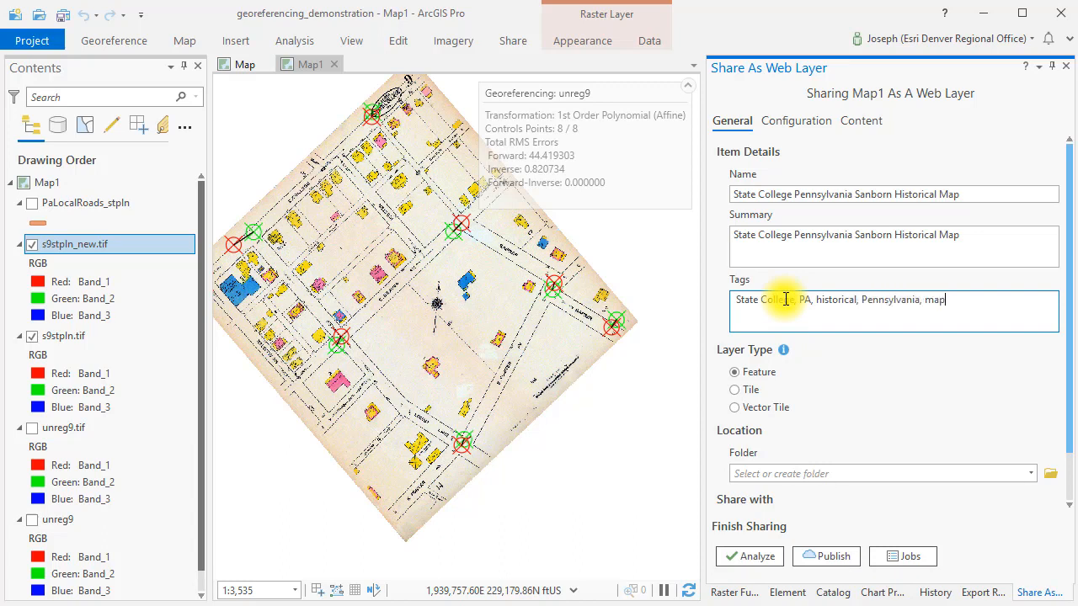
{"action": "type", "text": "College, PA, historical, Pennsylvania, map"}
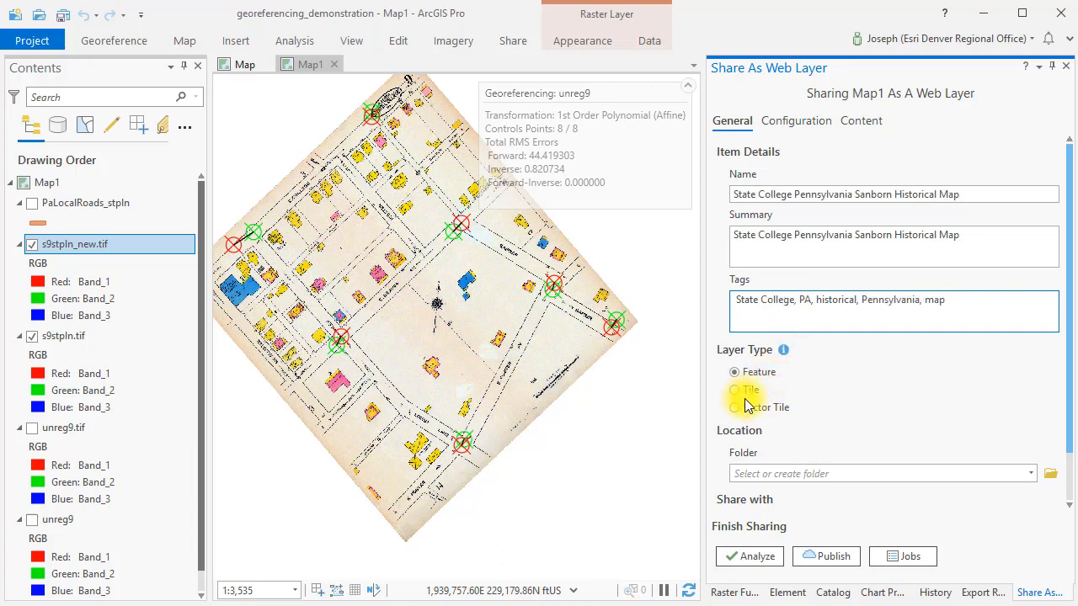
{"action": "left_click", "coordinate": [746, 390]}
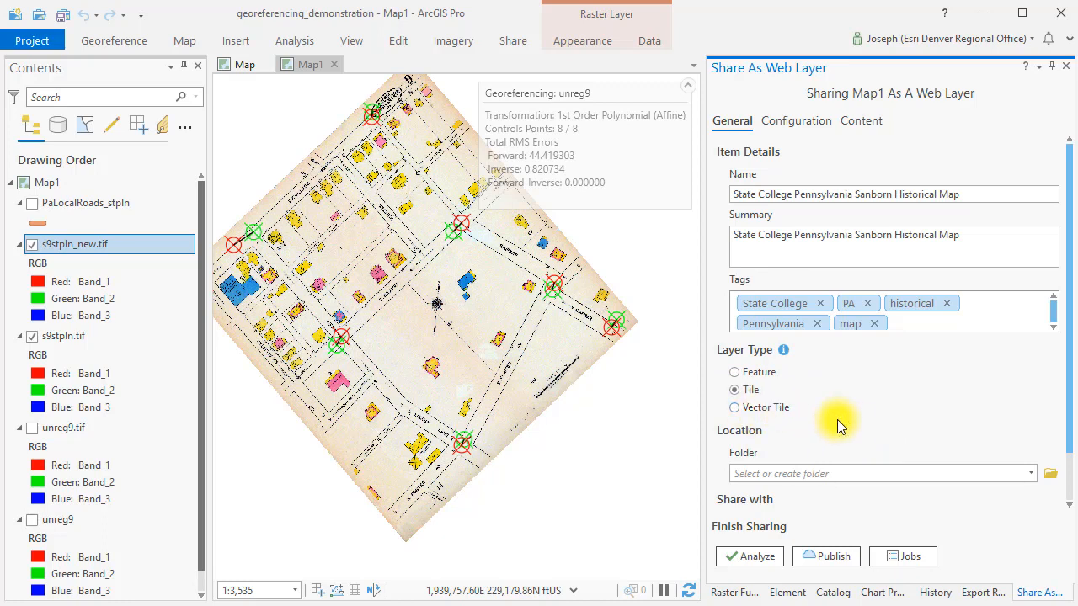
Analyze the Map1 tile layer for sharing problems and publish it.
{"action": "scroll", "coordinate": [855, 427], "scroll_direction": "down", "scroll_amount": 1}
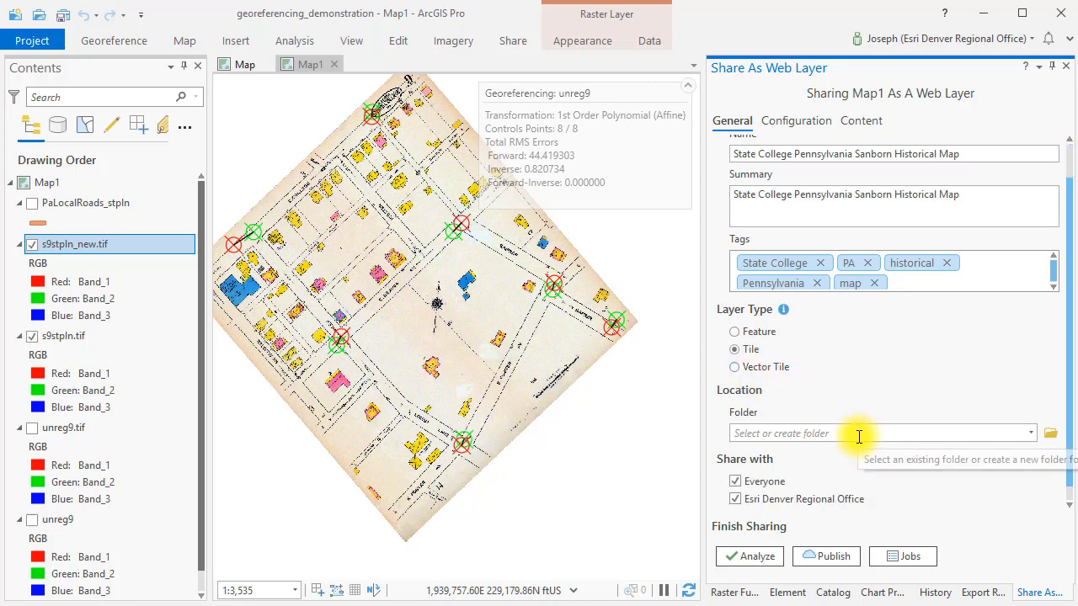
{"action": "scroll", "coordinate": [853, 459], "scroll_direction": "down", "scroll_amount": 1}
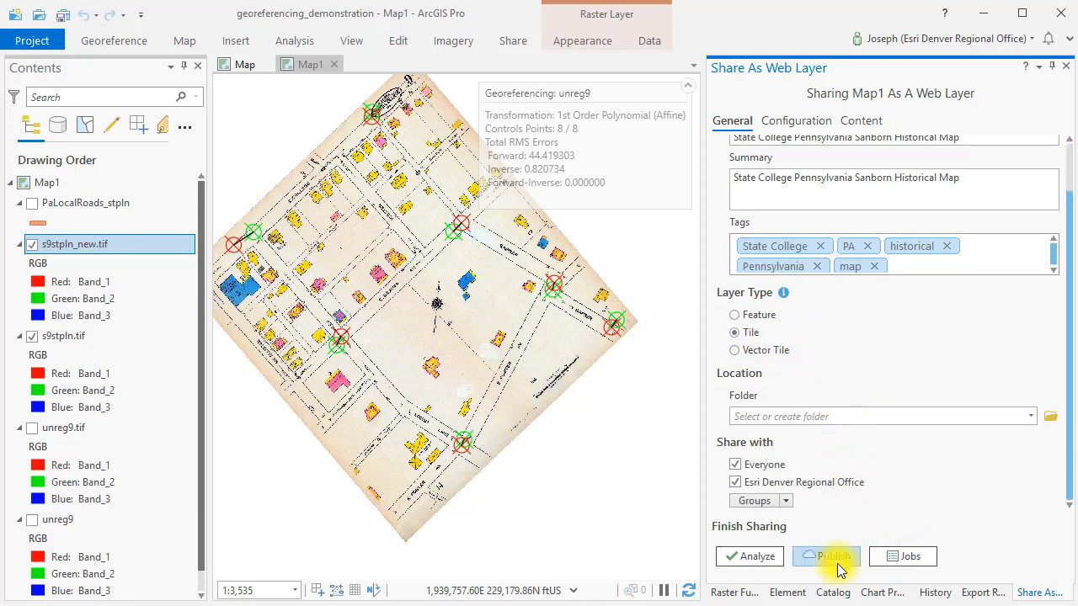
{"action": "left_click", "coordinate": [753, 557]}
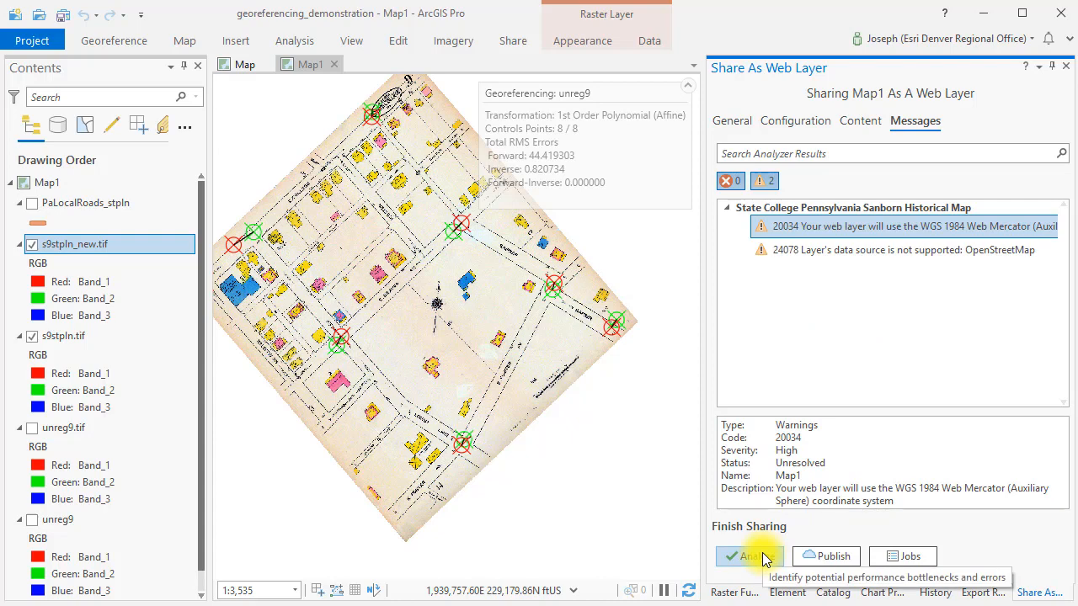
{"action": "left_click", "coordinate": [816, 557]}
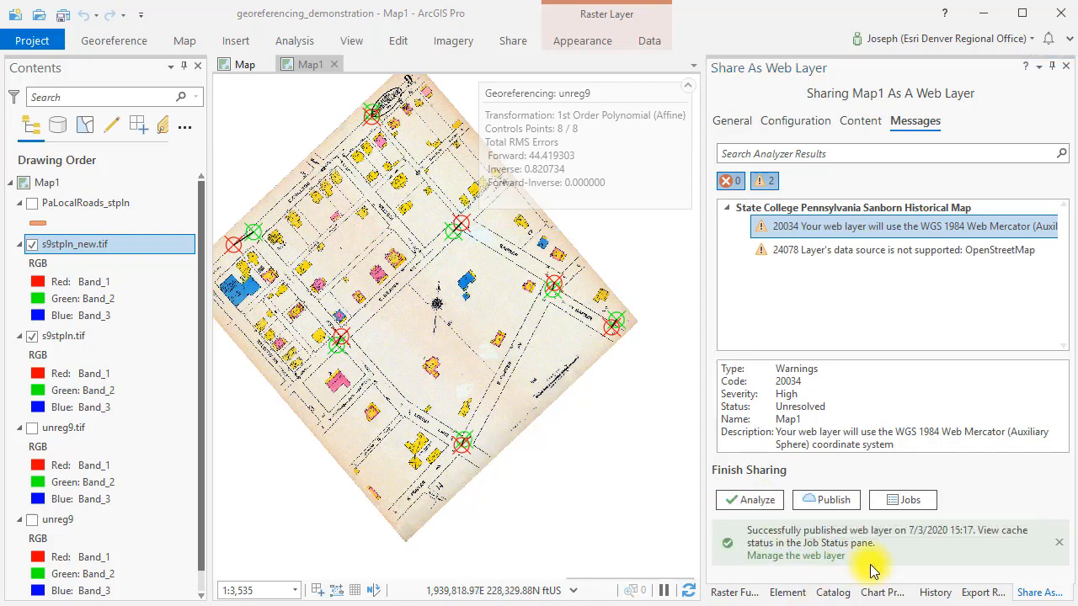
Open the published web layer's item page in the browser and show the layer in the map viewer.
{"action": "left_click", "coordinate": [762, 556]}
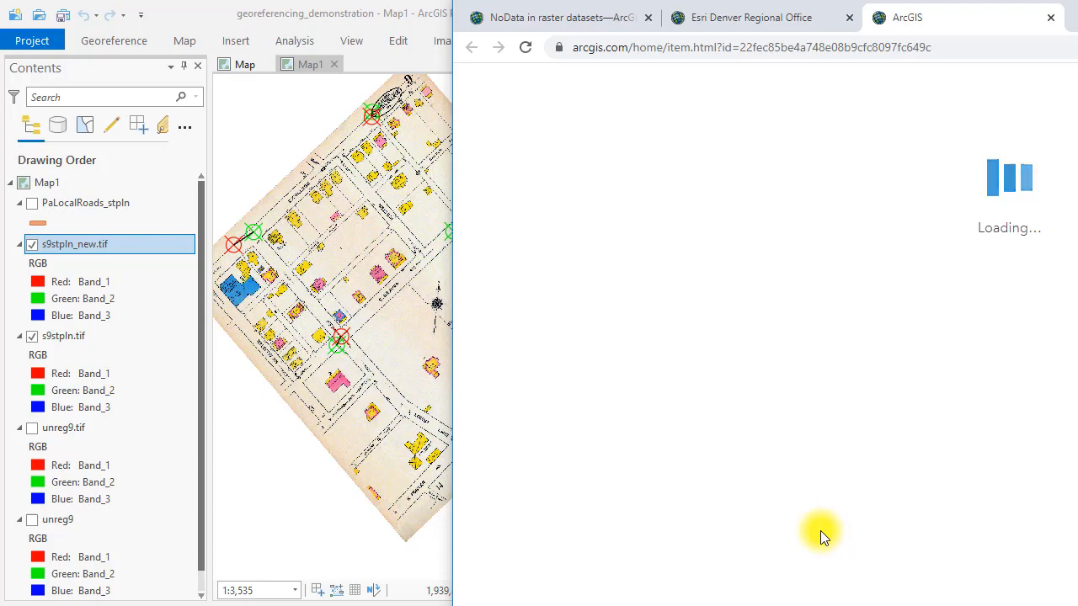
{"action": "scroll", "coordinate": [716, 496], "scroll_direction": "down", "scroll_amount": 3}
{"action": "scroll", "coordinate": [700, 523], "scroll_direction": "up", "scroll_amount": 3}
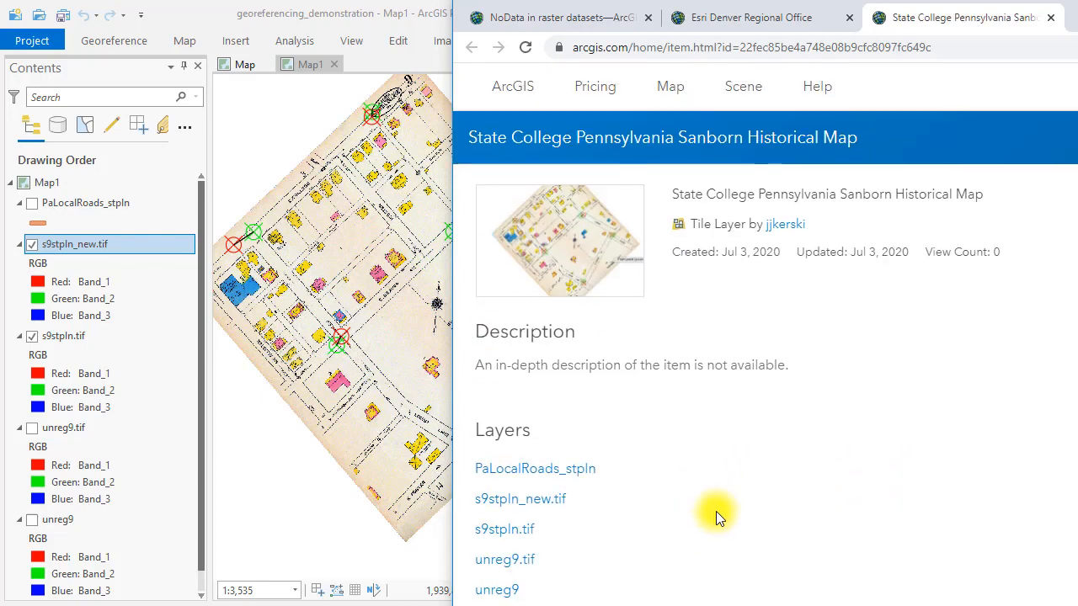
{"action": "left_click", "coordinate": [1076, 207]}
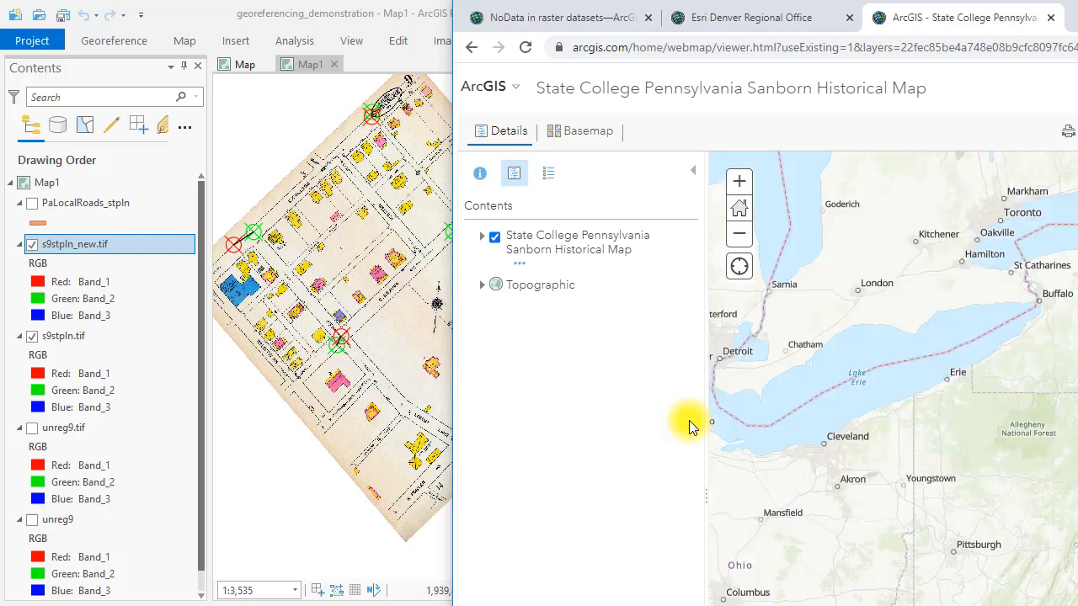
Zoom the web map in to the State College Pennsylvania Sanborn Historical Map layer.
{"action": "left_click", "coordinate": [520, 263]}
{"action": "left_click", "coordinate": [577, 277]}
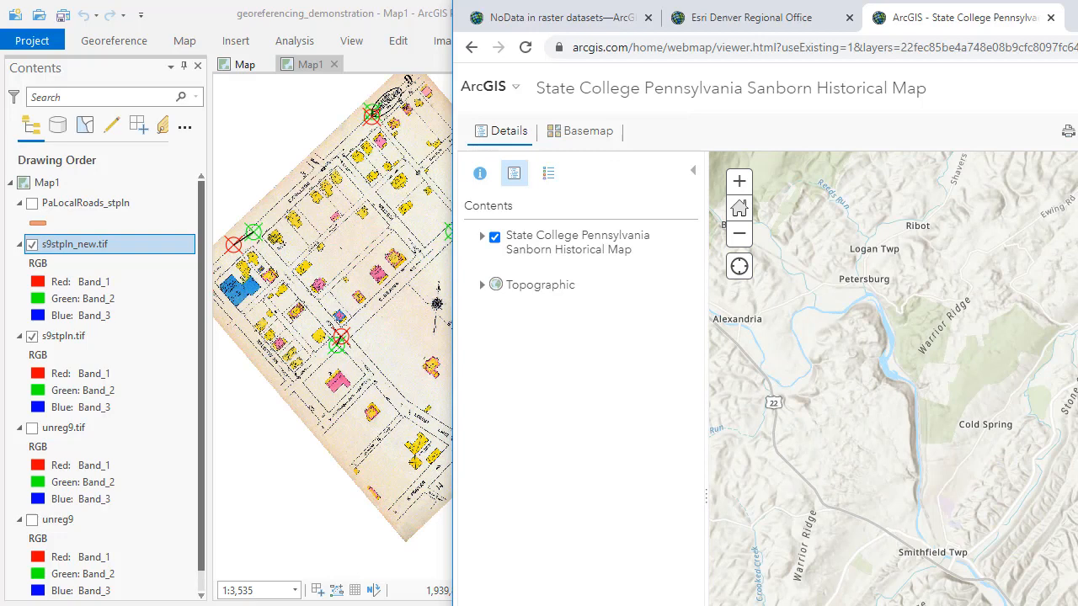
{"action": "left_click", "coordinate": [523, 268]}
{"action": "left_click", "coordinate": [560, 275]}
Expand the Sanborn web layer's sublayers and inspect the legend of the s9stpln new.tif sublayer.
{"action": "left_click", "coordinate": [510, 246]}
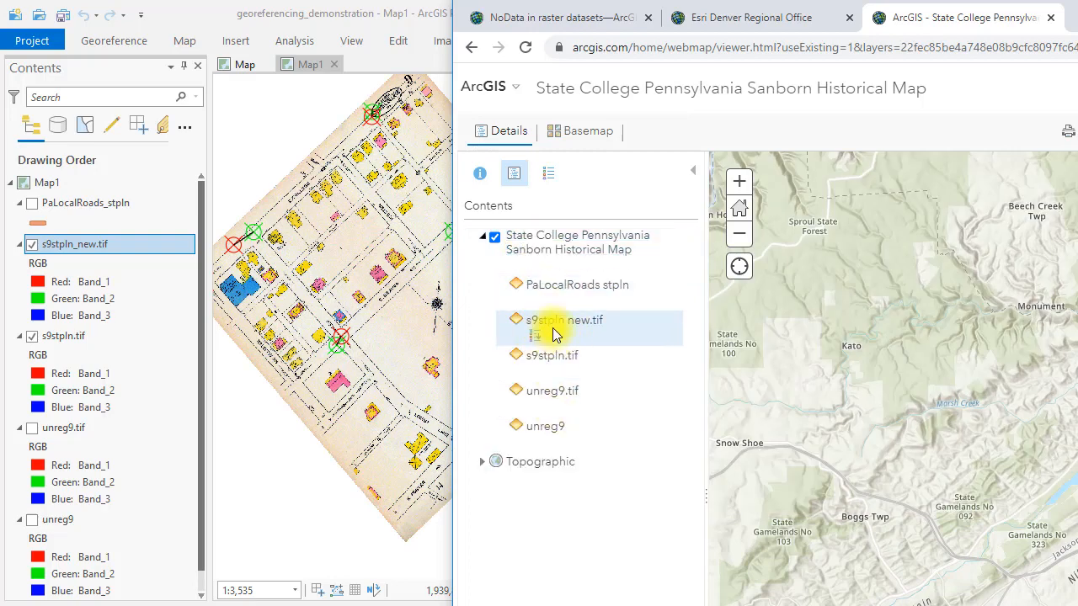
{"action": "left_click", "coordinate": [555, 329]}
{"action": "right_click", "coordinate": [561, 328]}
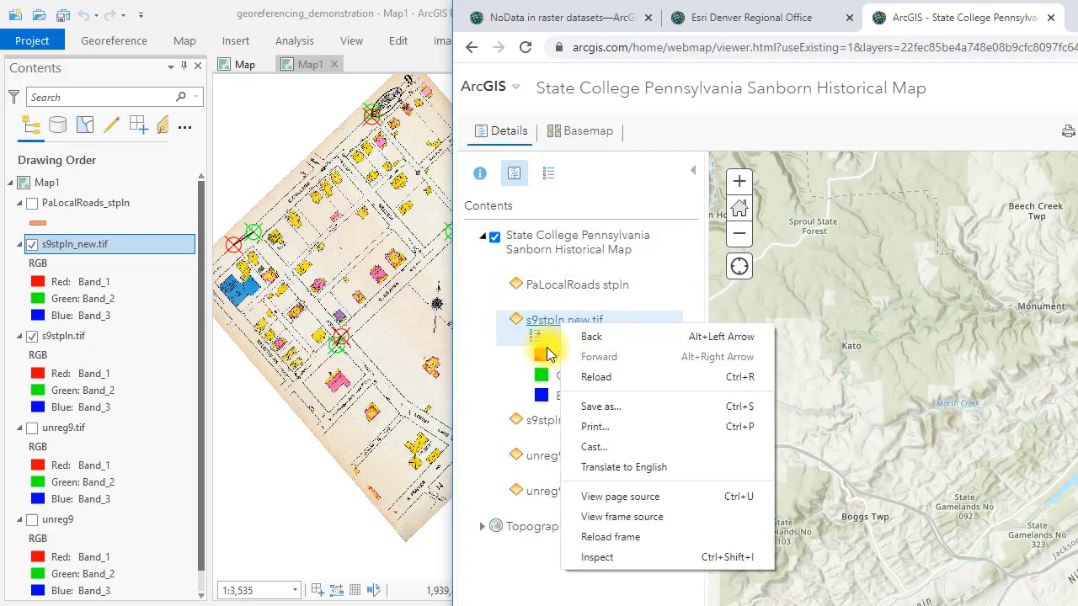
{"action": "left_click", "coordinate": [539, 330]}
{"action": "left_click_drag", "start_coordinate": [561, 376], "coordinate": [558, 322]}
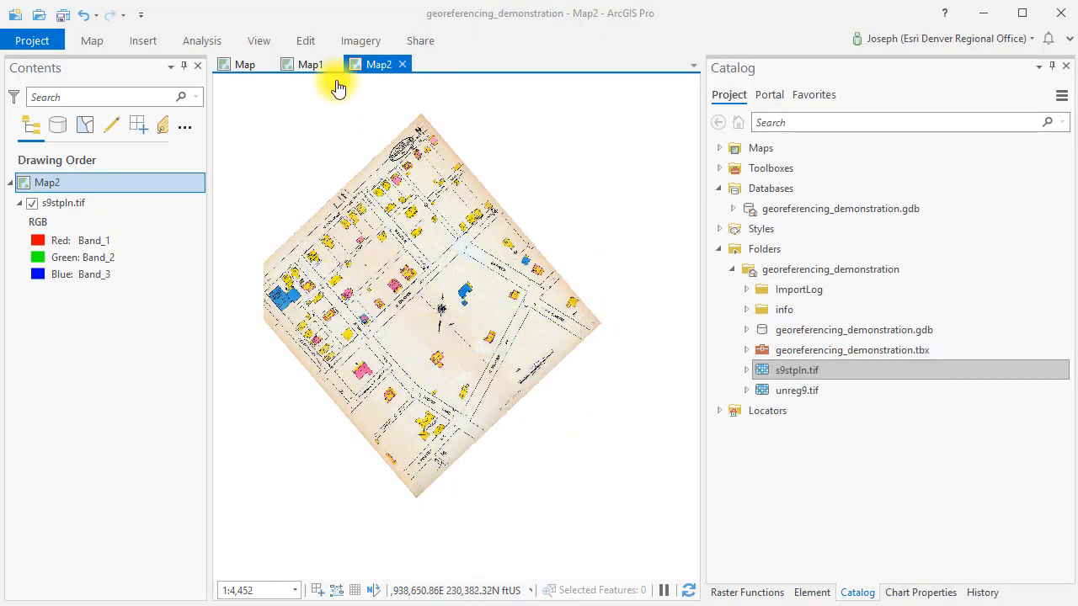
Start publishing Map2 as a web layer named State College Pennsylvania Historical Sanborn Map Image.
{"action": "left_click", "coordinate": [418, 40]}
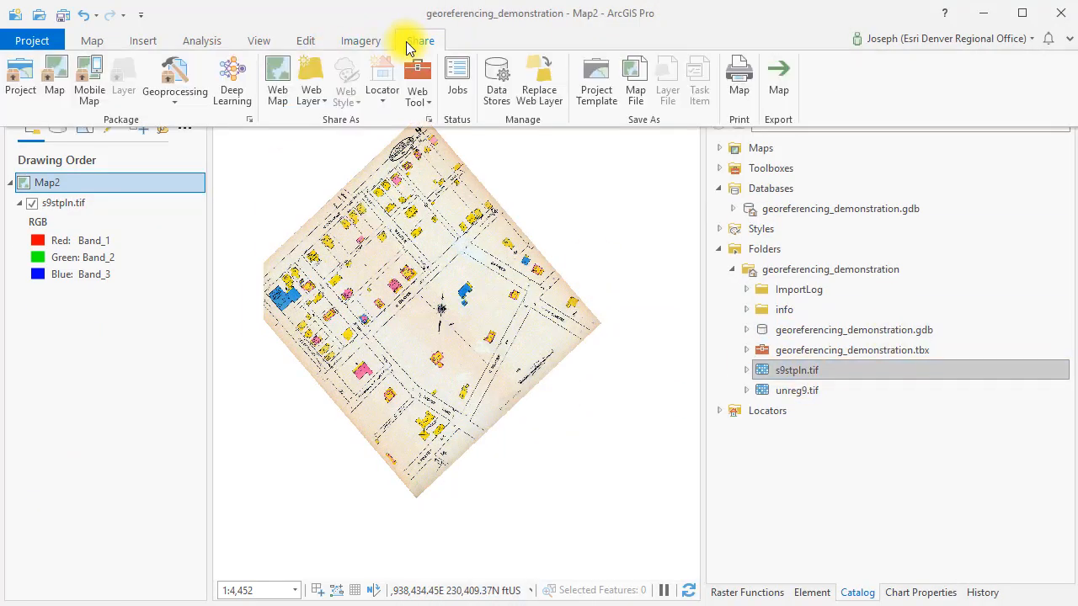
{"action": "left_click", "coordinate": [311, 95]}
{"action": "left_click", "coordinate": [362, 130]}
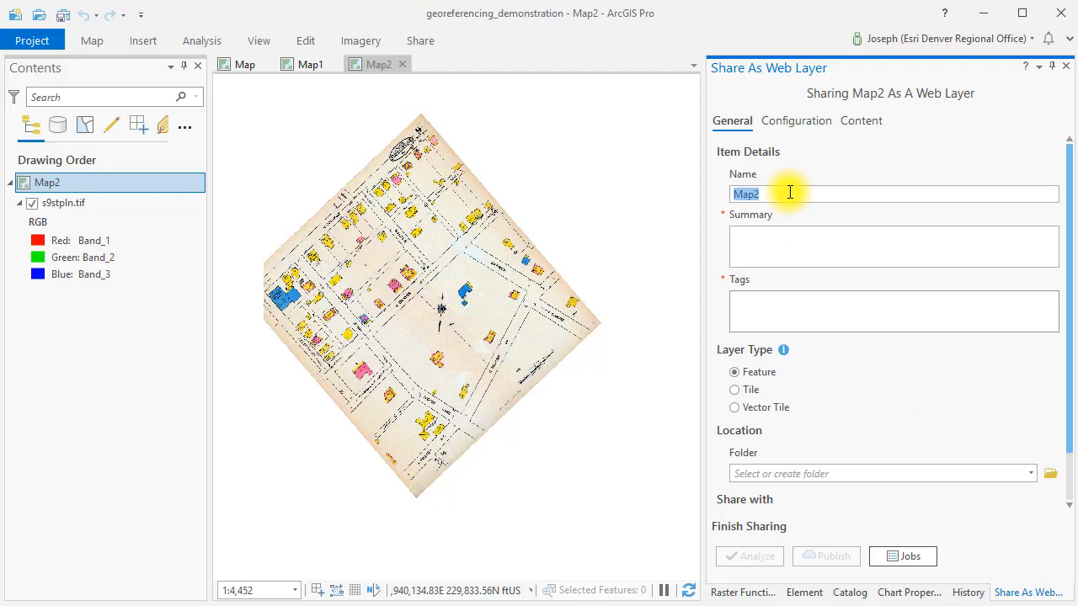
{"action": "type", "text": "State College Pennsylvania Historical Sanborn"}
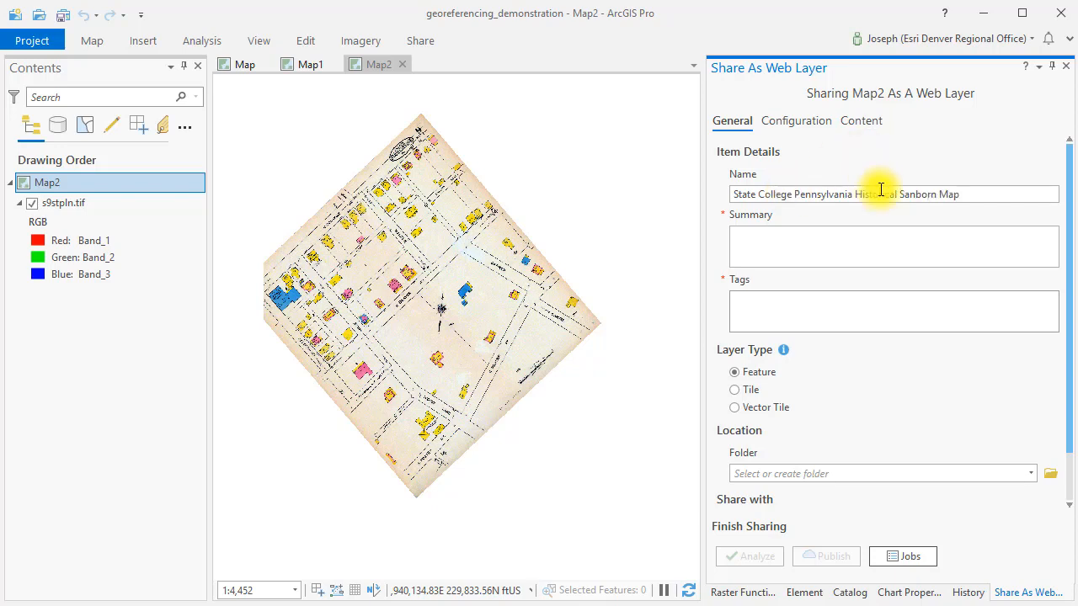
{"action": "type", "text": "Image"}
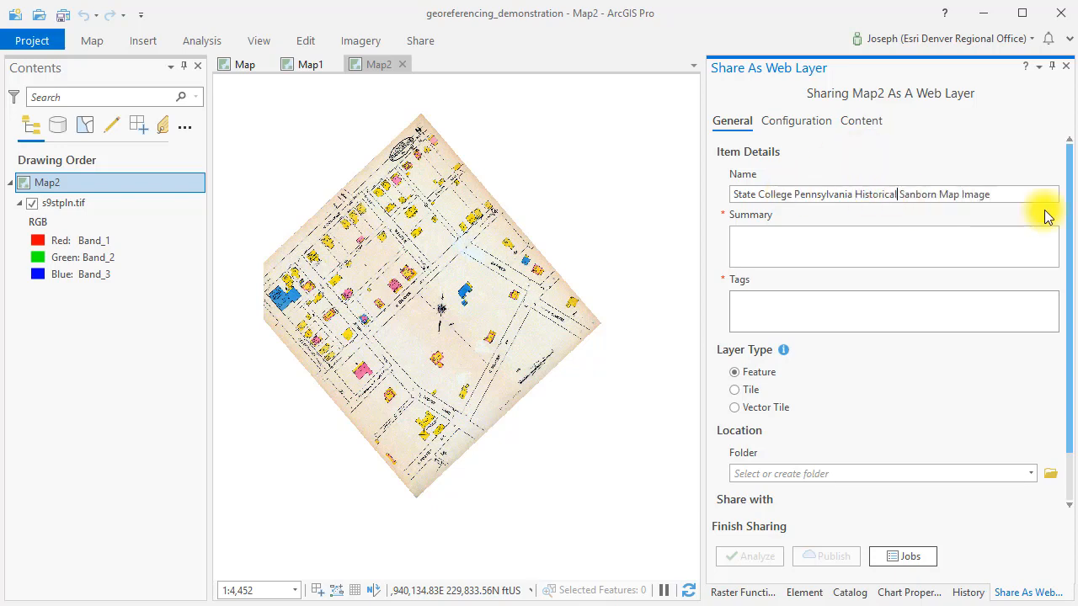
Copy the web layer's name into its summary.
{"action": "left_click_drag", "start_coordinate": [1014, 194], "coordinate": [672, 191]}
{"action": "key", "text": "ctrl+c"}
{"action": "key", "text": "Tab"}
{"action": "key", "text": "ctrl+v"}
Tag the web layer with State College, Pennsylvania, Historical, Sanborn Map and Image, using the copied name split by commas.
{"action": "left_click", "coordinate": [779, 311]}
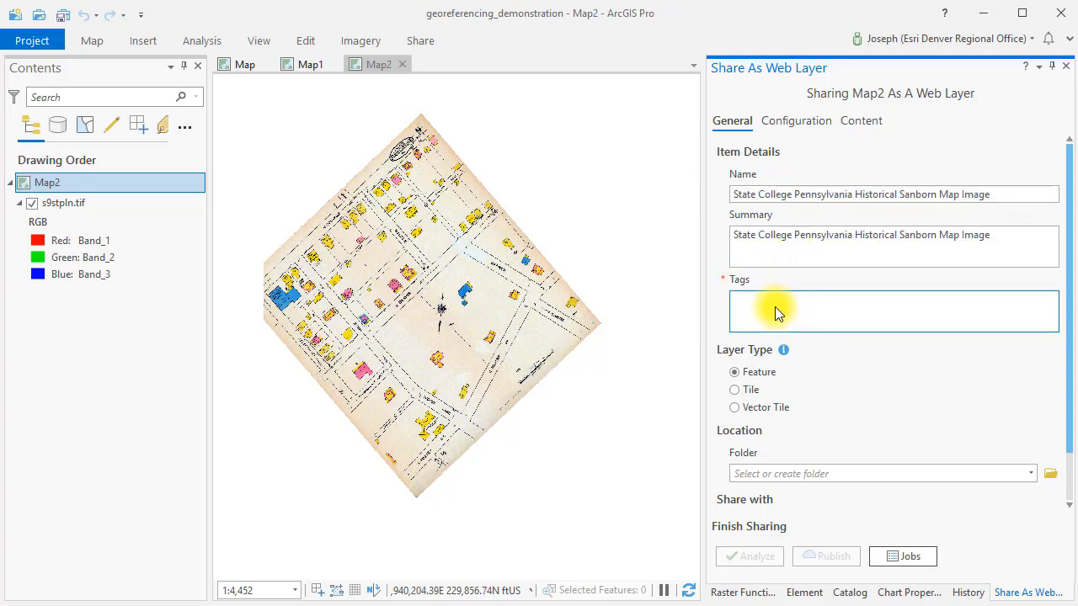
{"action": "key", "text": "ctrl+v"}
{"action": "left_click", "coordinate": [796, 300]}
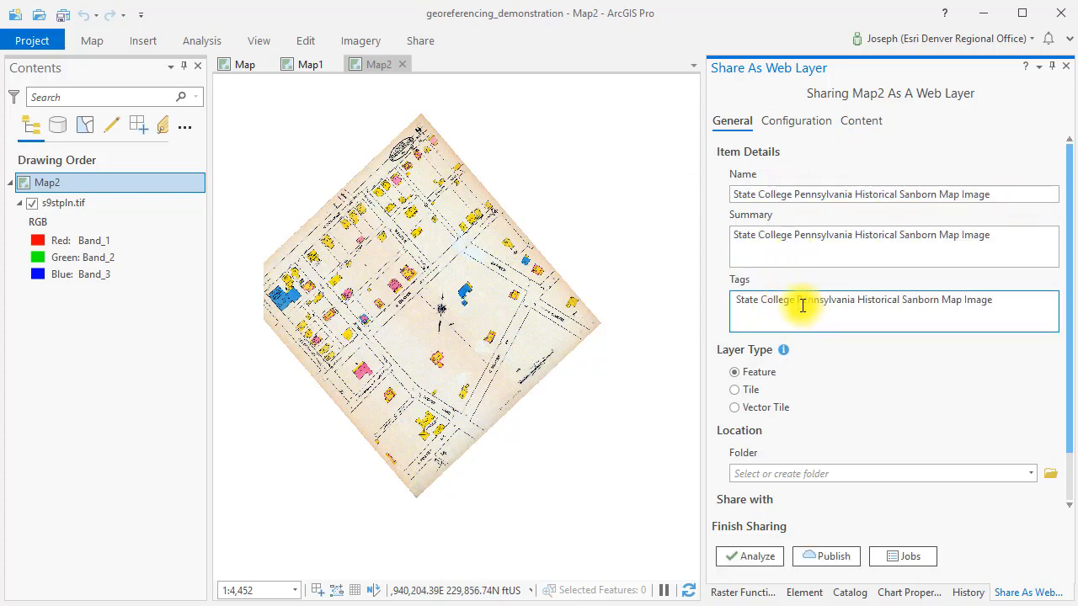
{"action": "type", "text": ","}
{"action": "left_click", "coordinate": [857, 300]}
{"action": "type", "text": ","}
{"action": "left_click", "coordinate": [904, 300]}
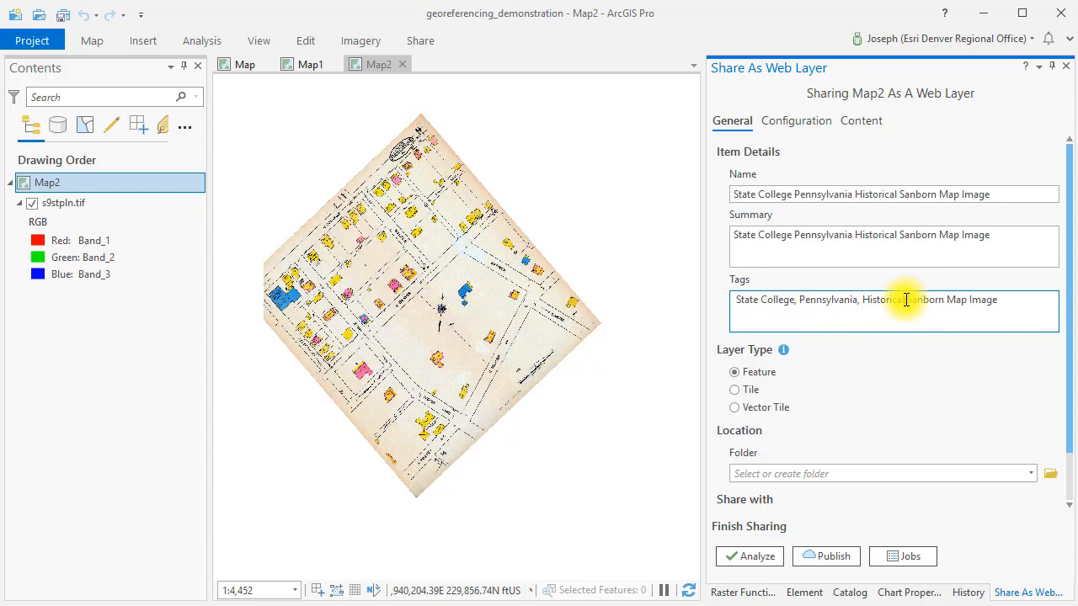
{"action": "type", "text": ","}
{"action": "left_click", "coordinate": [970, 301]}
{"action": "type", "text": ","}
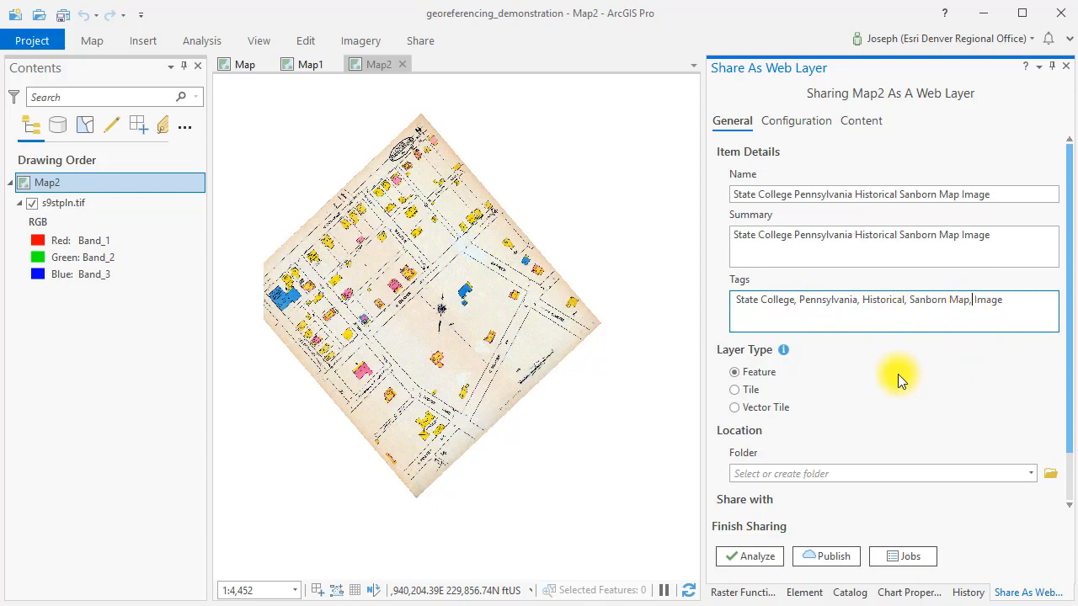
Set the web layer's layer type to Tile, leaving the folder location unselected.
{"action": "left_click", "coordinate": [747, 390]}
{"action": "scroll", "coordinate": [874, 404], "scroll_direction": "down", "scroll_amount": 1}
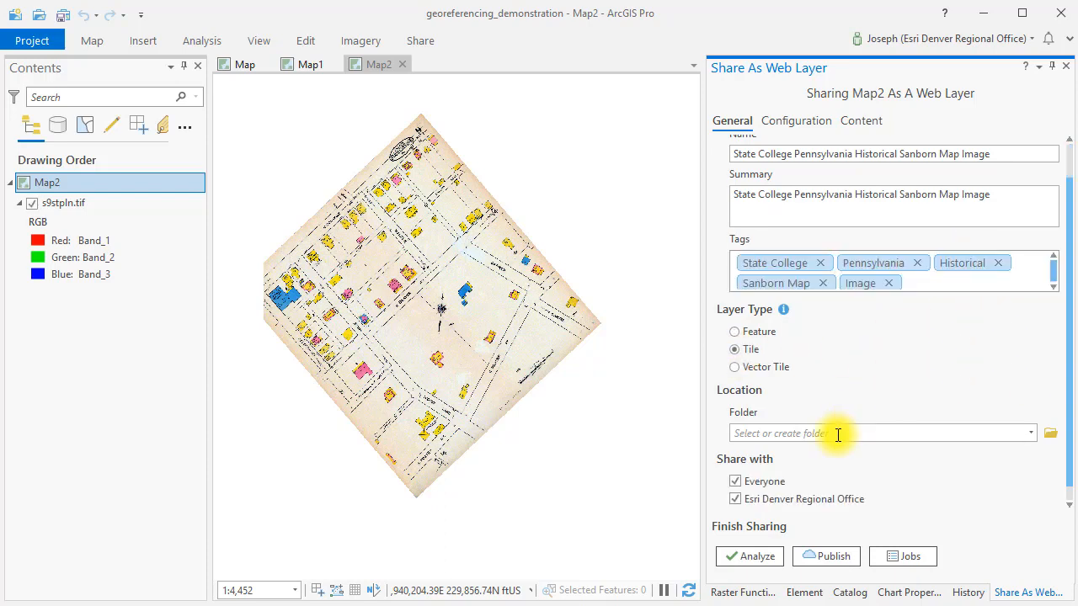
{"action": "left_click", "coordinate": [1032, 434]}
{"action": "left_click", "coordinate": [1010, 401]}
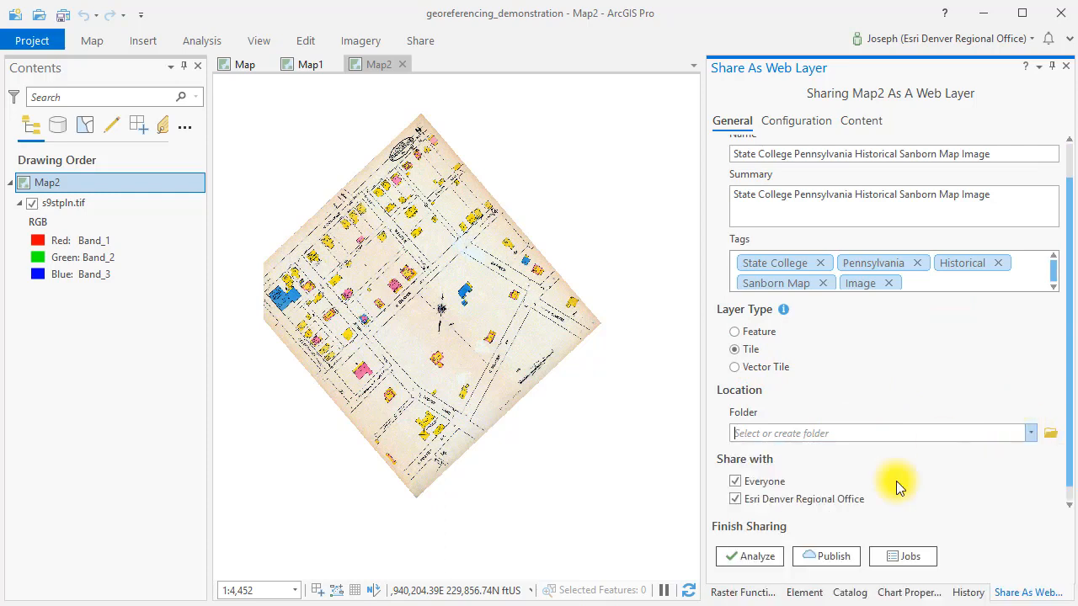
Analyze the Map2 web layer for problems and publish it.
{"action": "scroll", "coordinate": [887, 489], "scroll_direction": "down", "scroll_amount": 1}
{"action": "left_click", "coordinate": [771, 556]}
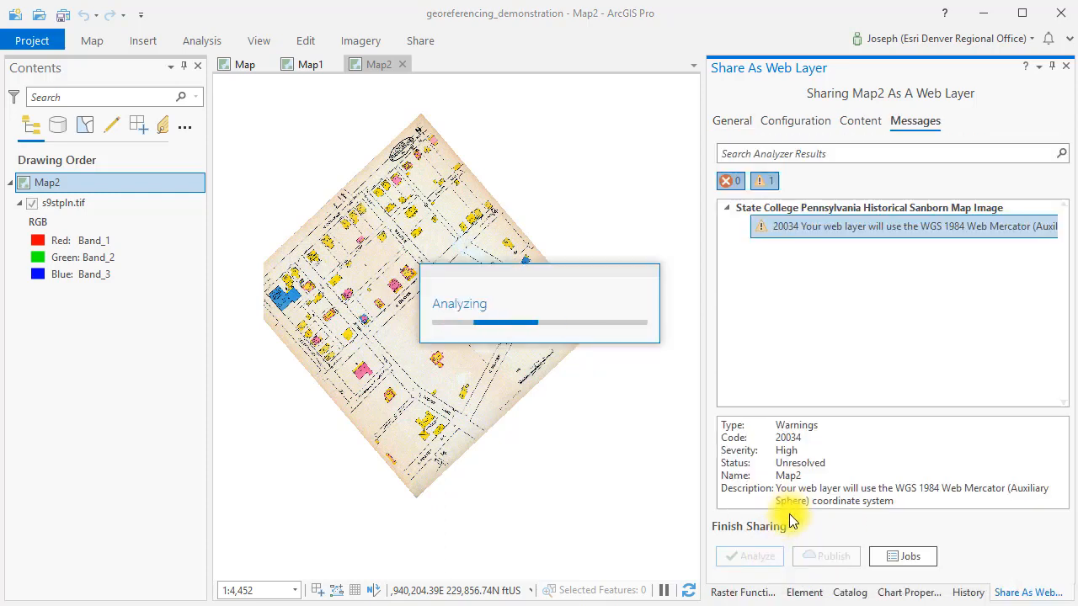
{"action": "left_click", "coordinate": [827, 555]}
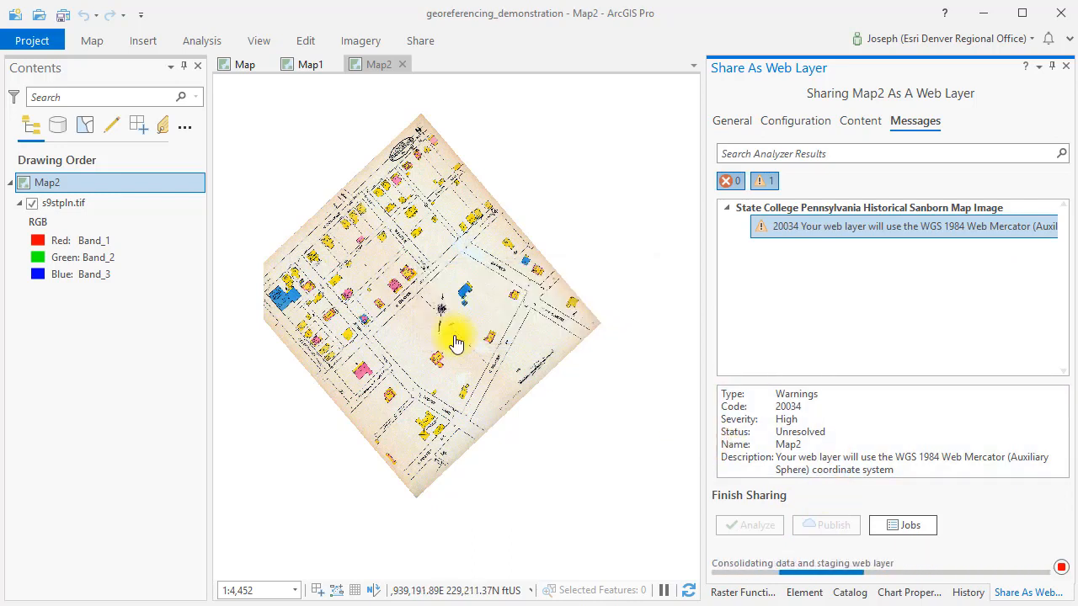
Show the Share As Web Layer option for the s9stpln_new.tif layer in Map1, then restore the window's position and height.
{"action": "left_click", "coordinate": [306, 65]}
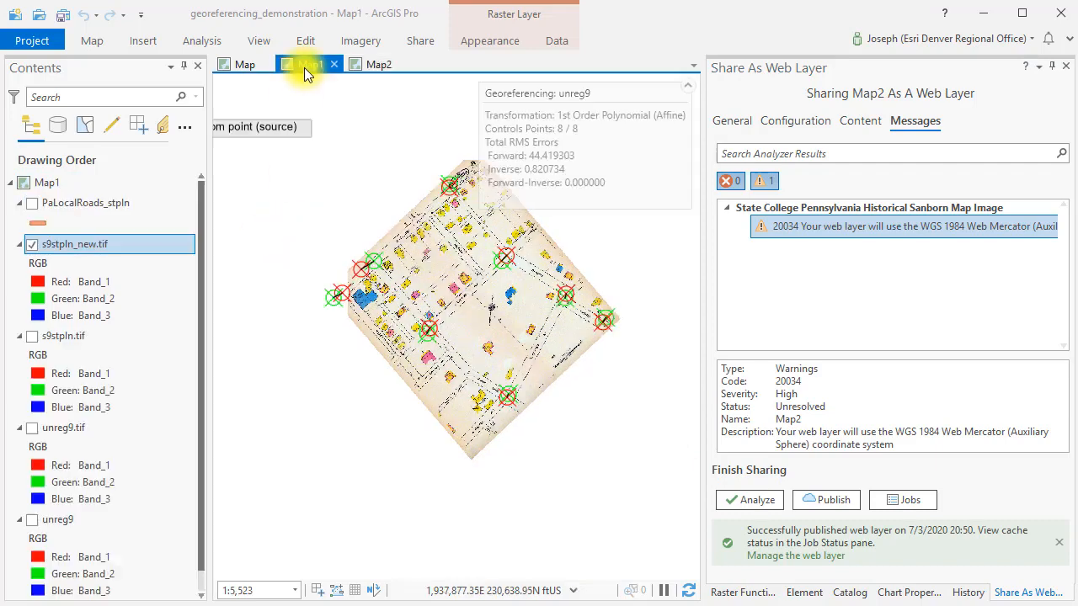
{"action": "right_click", "coordinate": [71, 246]}
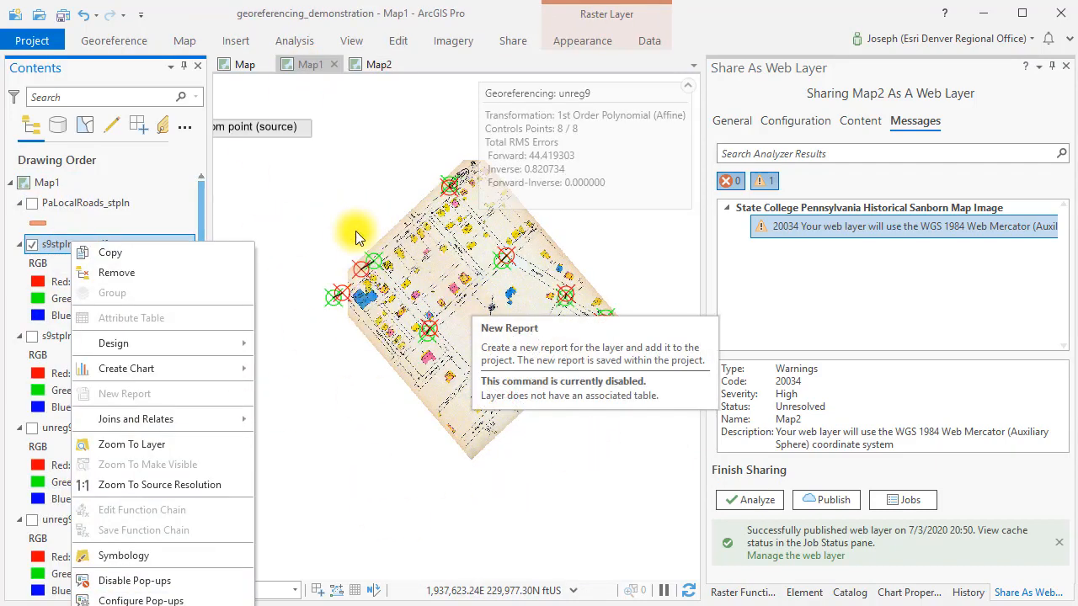
{"action": "left_click", "coordinate": [390, 19]}
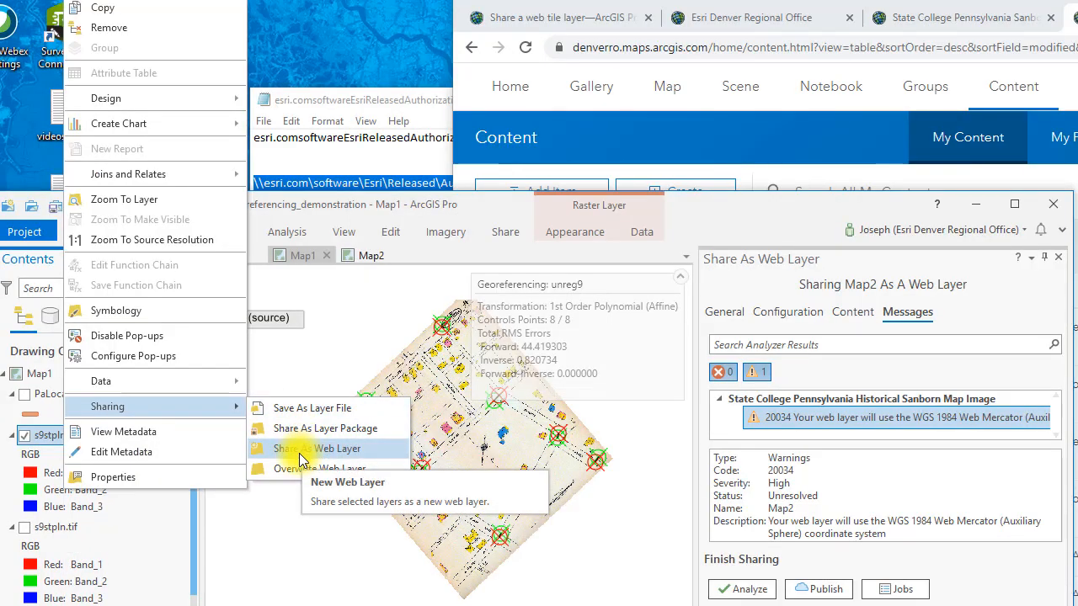
{"action": "left_click", "coordinate": [456, 210]}
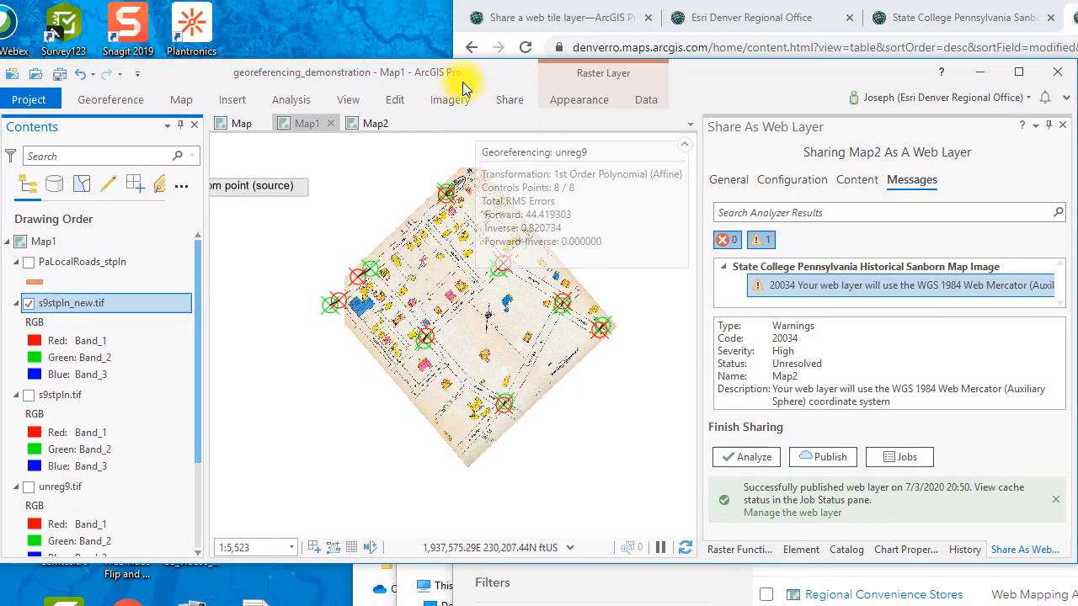
{"action": "left_click_drag", "start_coordinate": [462, 87], "coordinate": [463, 28]}
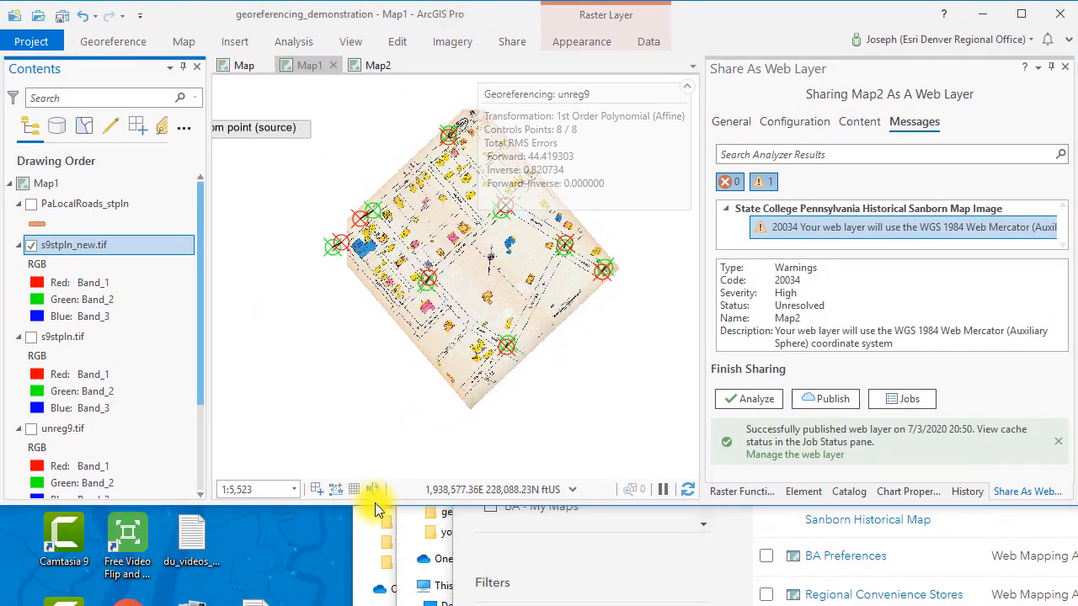
{"action": "left_click_drag", "start_coordinate": [375, 504], "coordinate": [316, 594]}
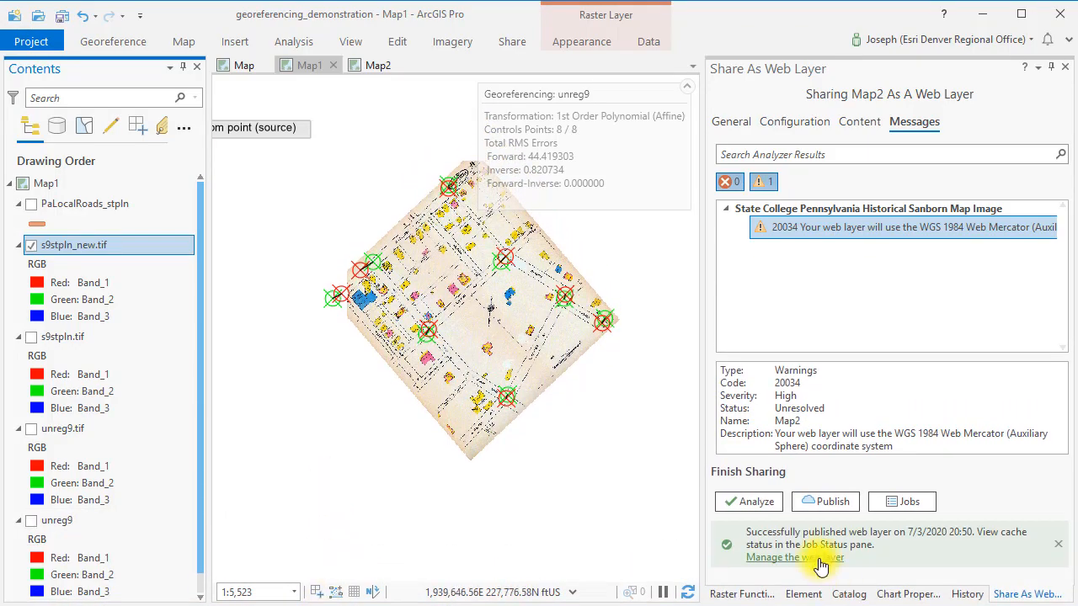
Open the published Historical Sanborn Map Image layer in the web map viewer and test its transparency, ending at 0%.
{"action": "left_click", "coordinate": [819, 553]}
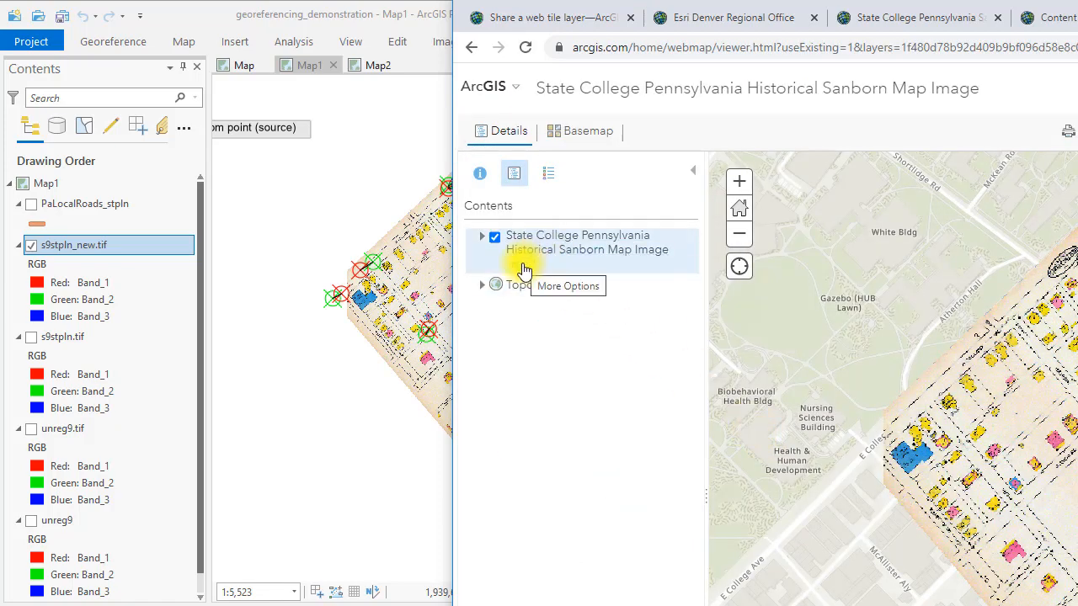
{"action": "scroll", "coordinate": [1063, 465], "scroll_direction": "up", "scroll_amount": 3}
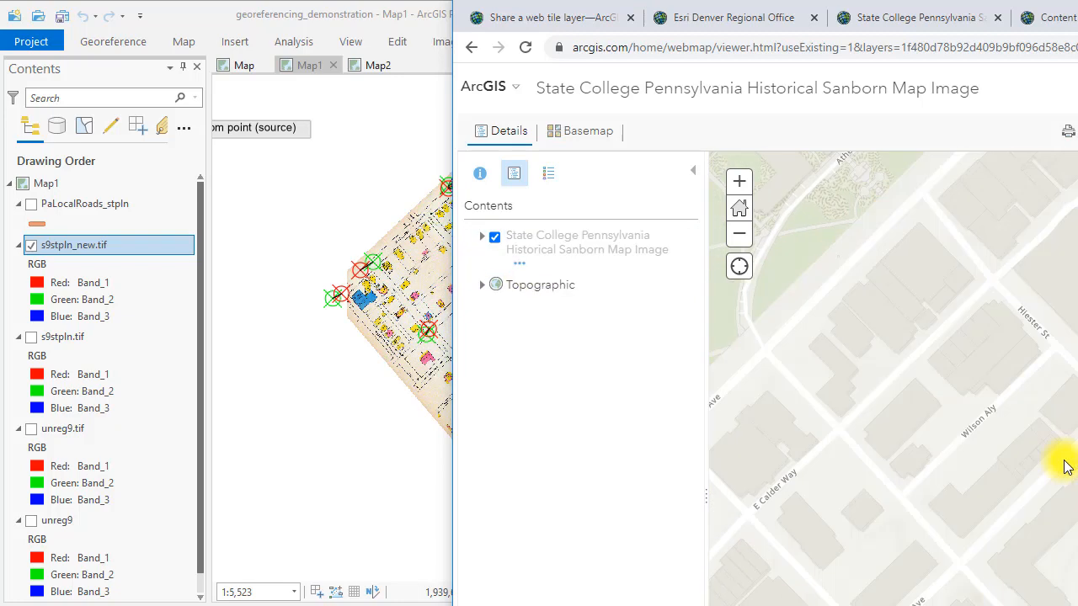
{"action": "left_click", "coordinate": [521, 264]}
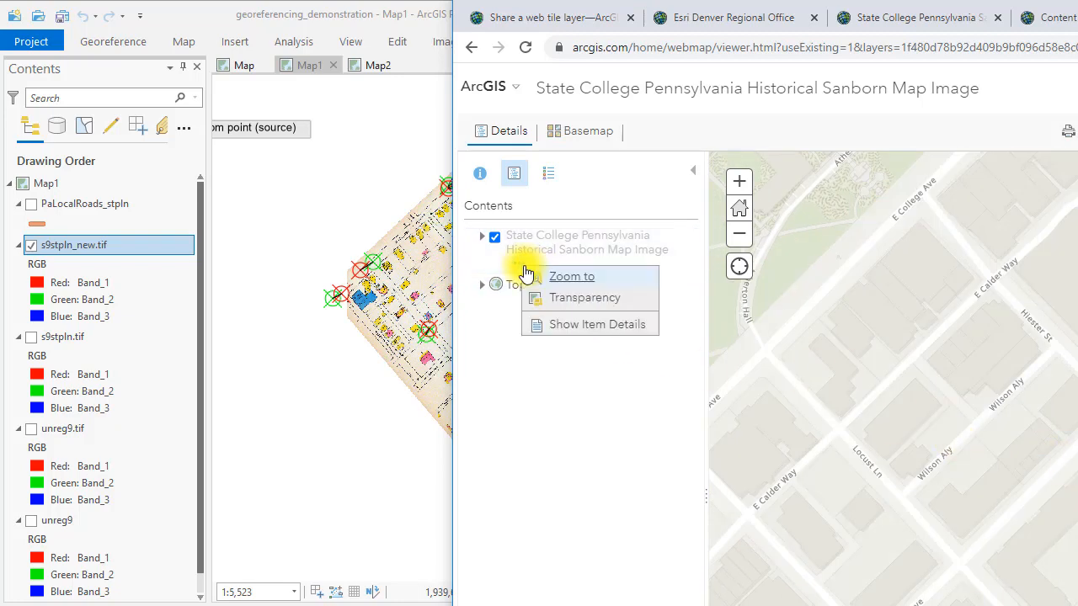
{"action": "left_click", "coordinate": [590, 303]}
{"action": "scroll", "coordinate": [948, 344], "scroll_direction": "down", "scroll_amount": 1}
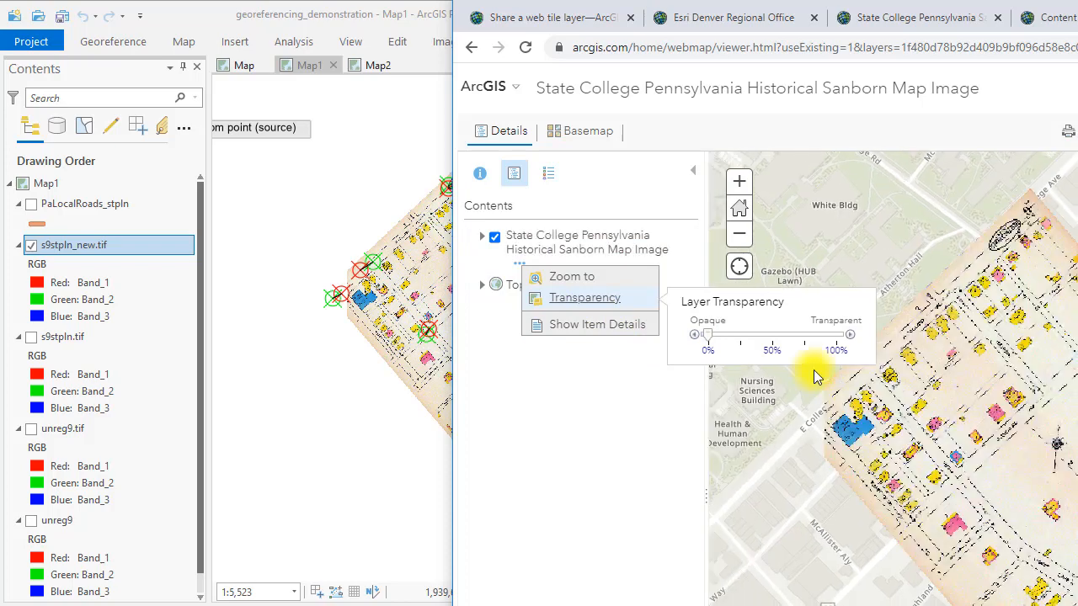
{"action": "mouse_move", "coordinate": [703, 334]}
{"action": "left_mouse_down"}
{"action": "mouse_move", "coordinate": [787, 339]}
{"action": "mouse_move", "coordinate": [697, 335]}
{"action": "left_mouse_up"}
Expand the Sanborn web layer's sublayers and sign in to ArcGIS Online from the map viewer.
{"action": "left_click", "coordinate": [572, 246]}
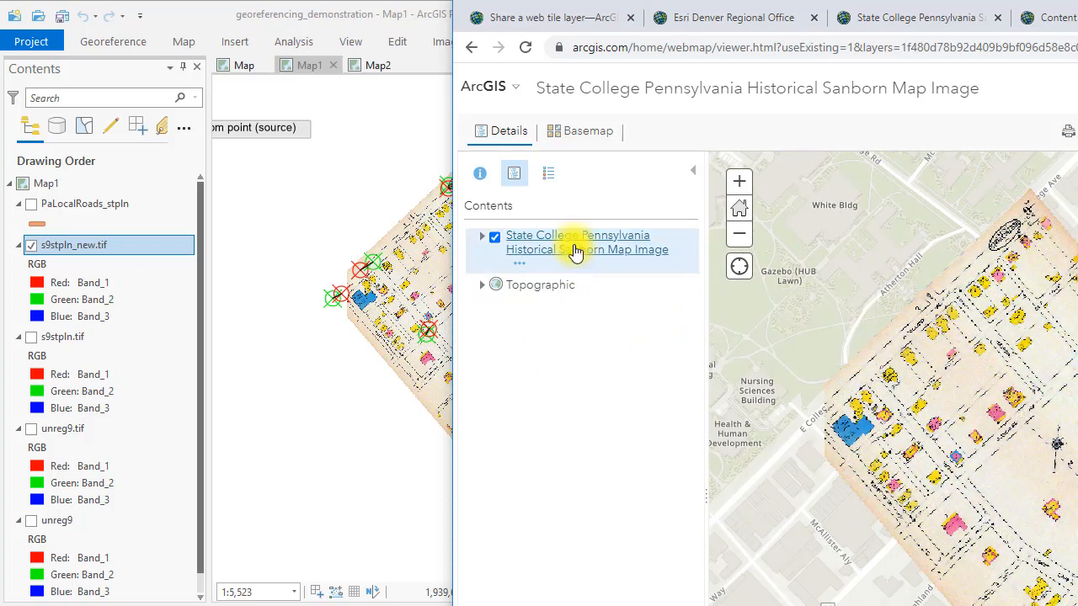
{"action": "left_click", "coordinate": [524, 268]}
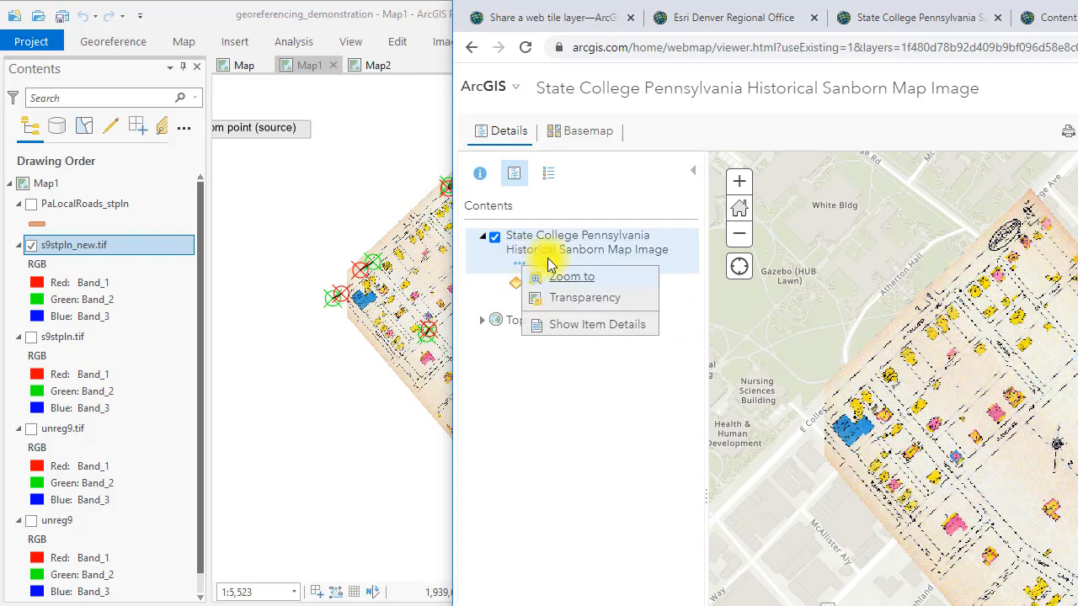
{"action": "left_click", "coordinate": [612, 370]}
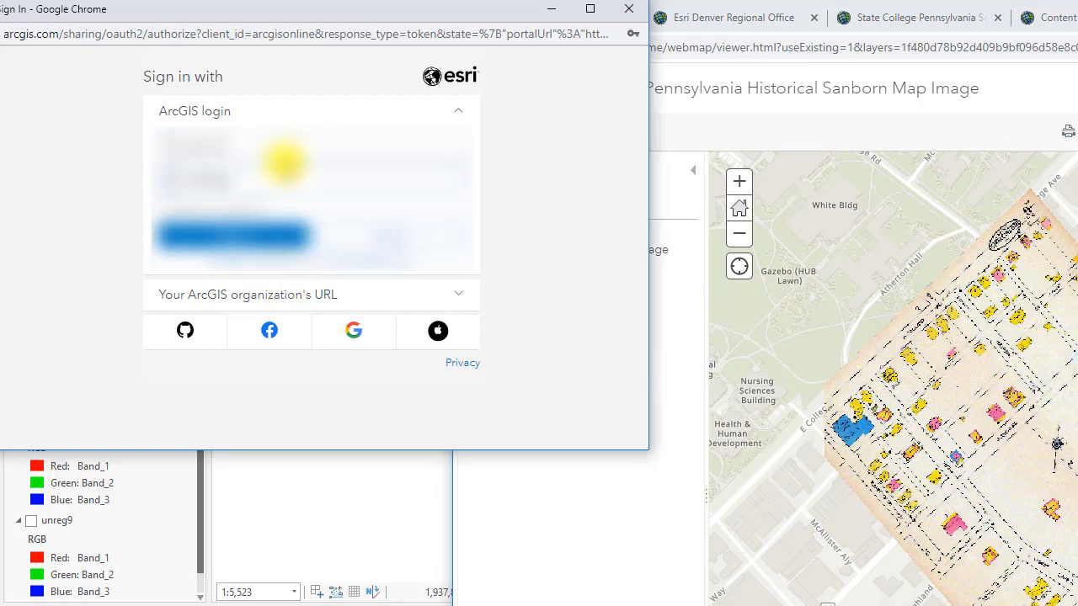
{"action": "key", "text": "Return"}
Save the web map with its title as the summary and the tags State College and Sanborn, and use the Imagery with Labels basemap.
{"action": "left_click", "coordinate": [953, 489]}
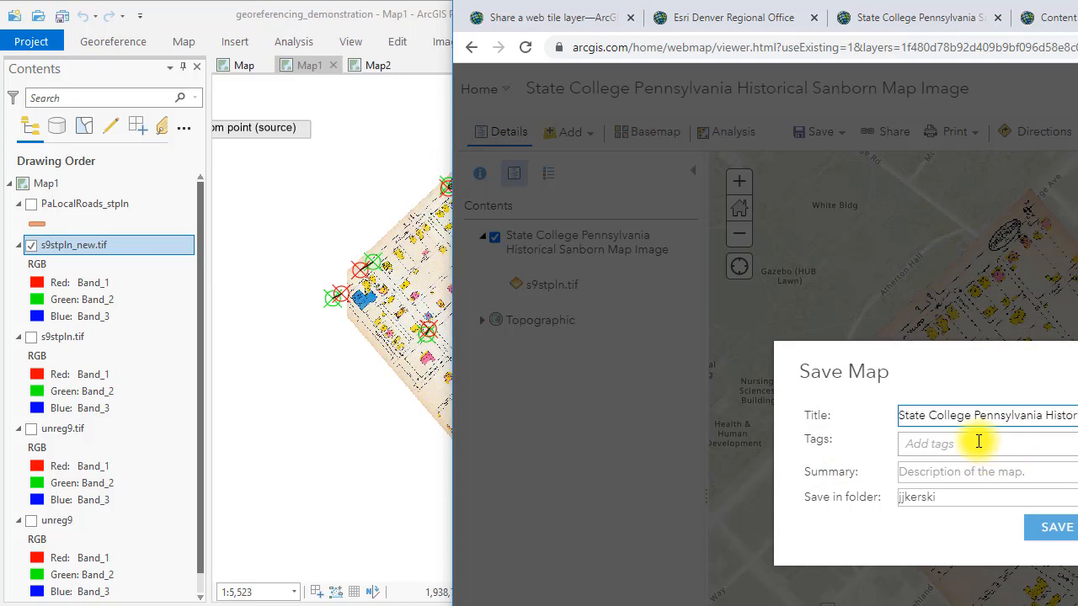
{"action": "left_click", "coordinate": [973, 474]}
{"action": "key", "text": "ctrl+v"}
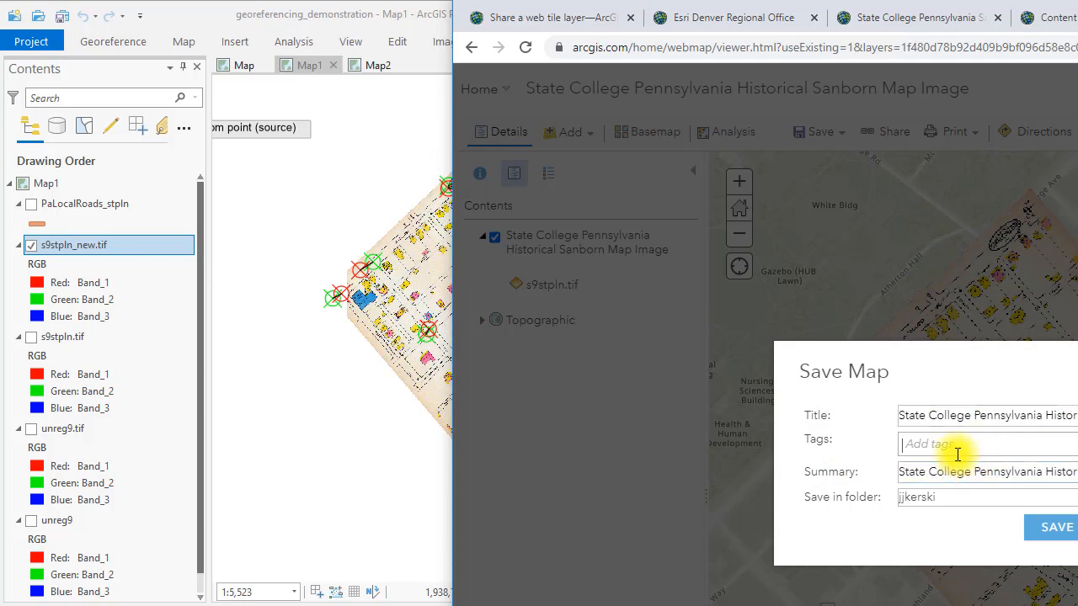
{"action": "type", "text": "State College"}
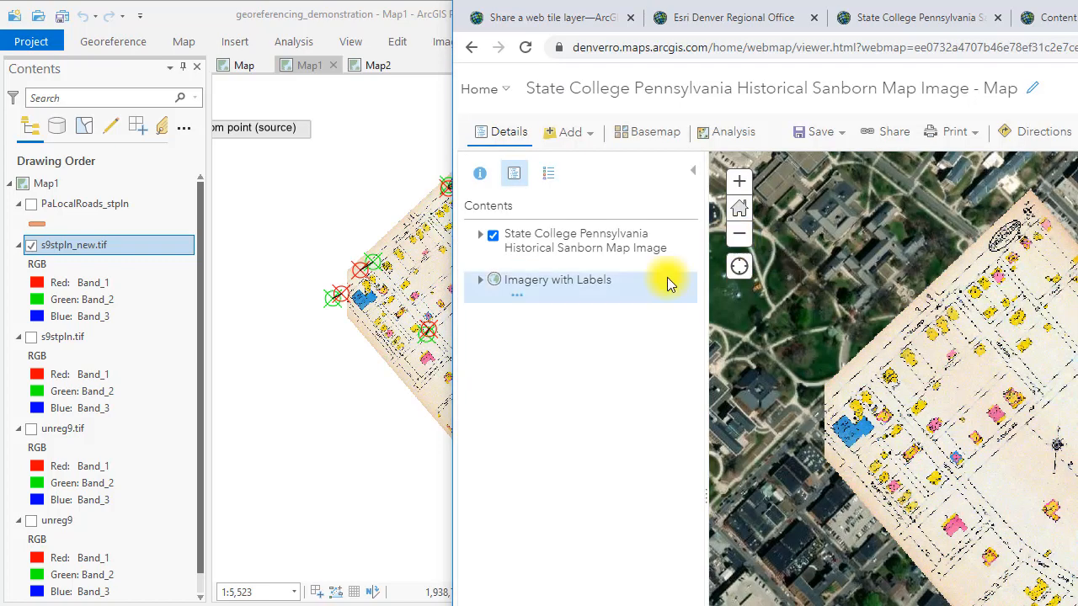
Try the Sanborn layer's transparency against the imagery basemap and return the layer to fully opaque.
{"action": "left_click", "coordinate": [522, 269]}
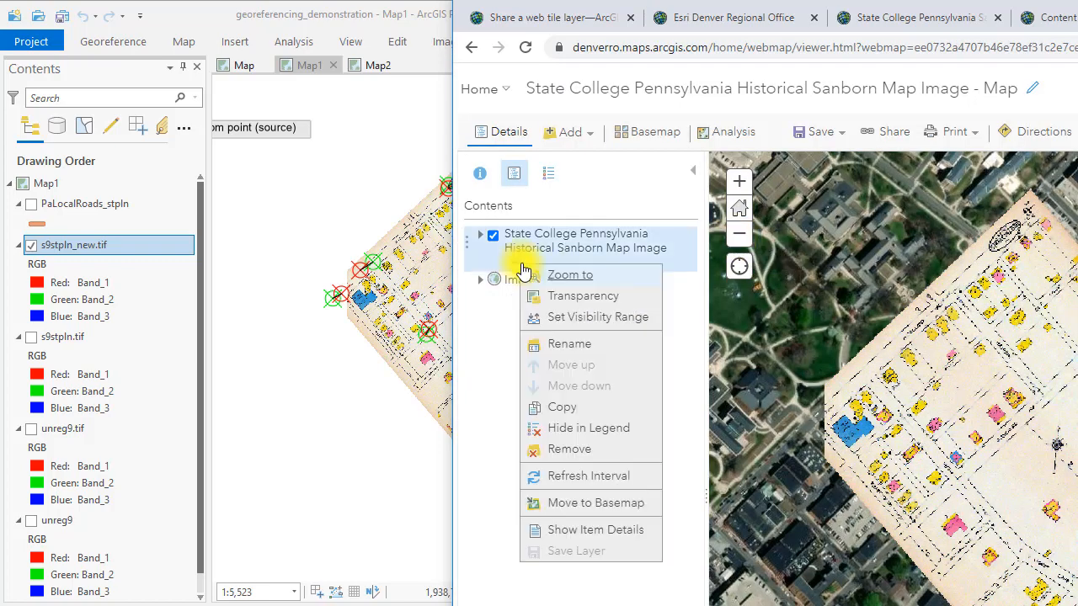
{"action": "mouse_move", "coordinate": [589, 295]}
{"action": "left_click_drag", "start_coordinate": [743, 343], "coordinate": [675, 334]}
{"action": "left_click", "coordinate": [505, 383]}
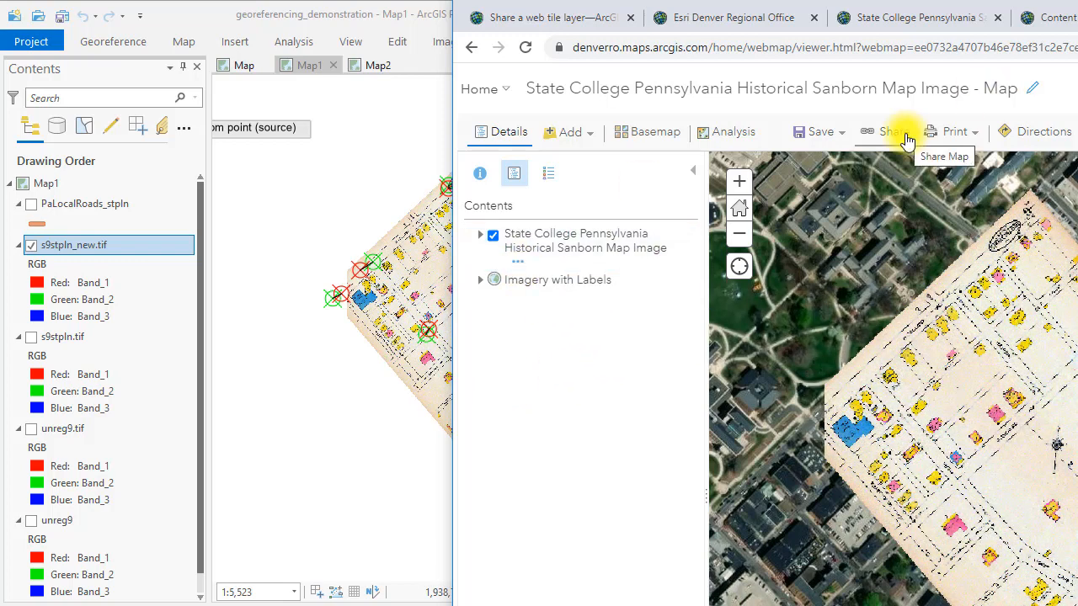
Save the web map and start a new web app from it with the Swipe/Spyglass configurable app.
{"action": "left_click", "coordinate": [821, 134]}
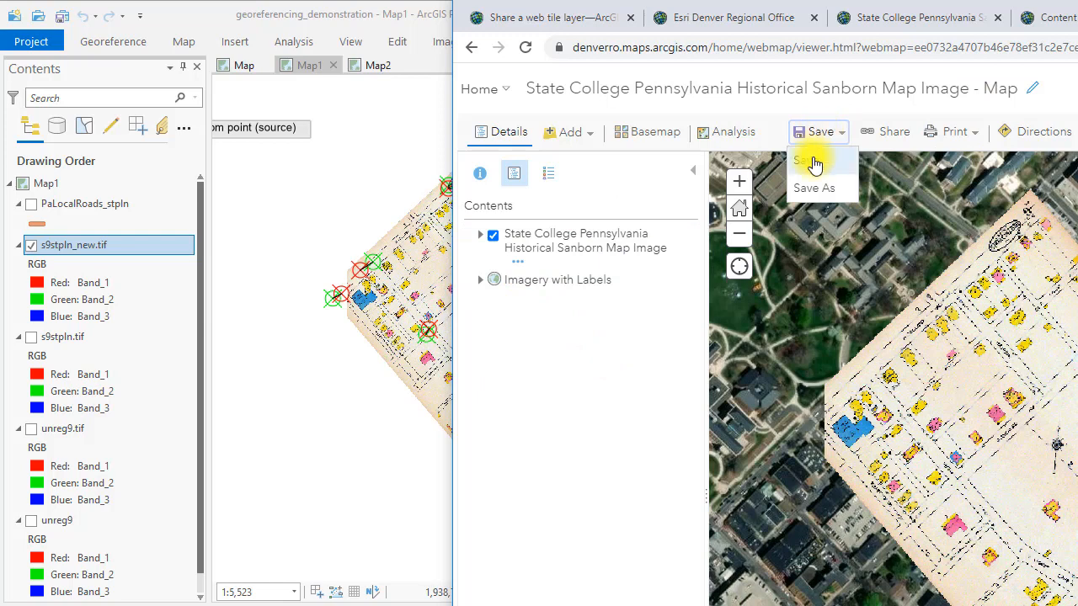
{"action": "left_click", "coordinate": [813, 160]}
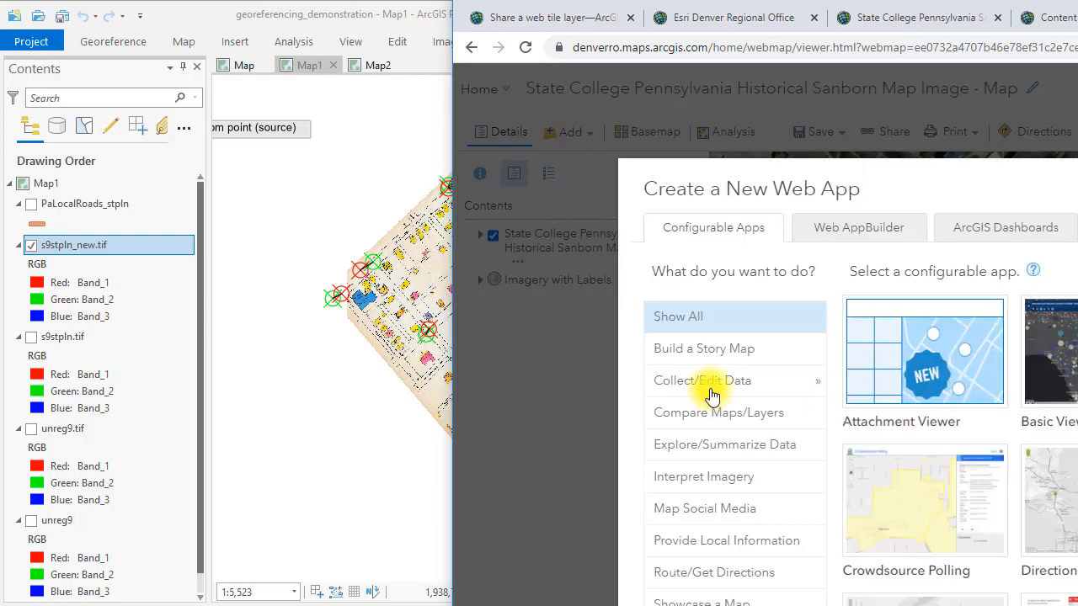
{"action": "scroll", "coordinate": [1042, 576], "scroll_direction": "down", "scroll_amount": 1}
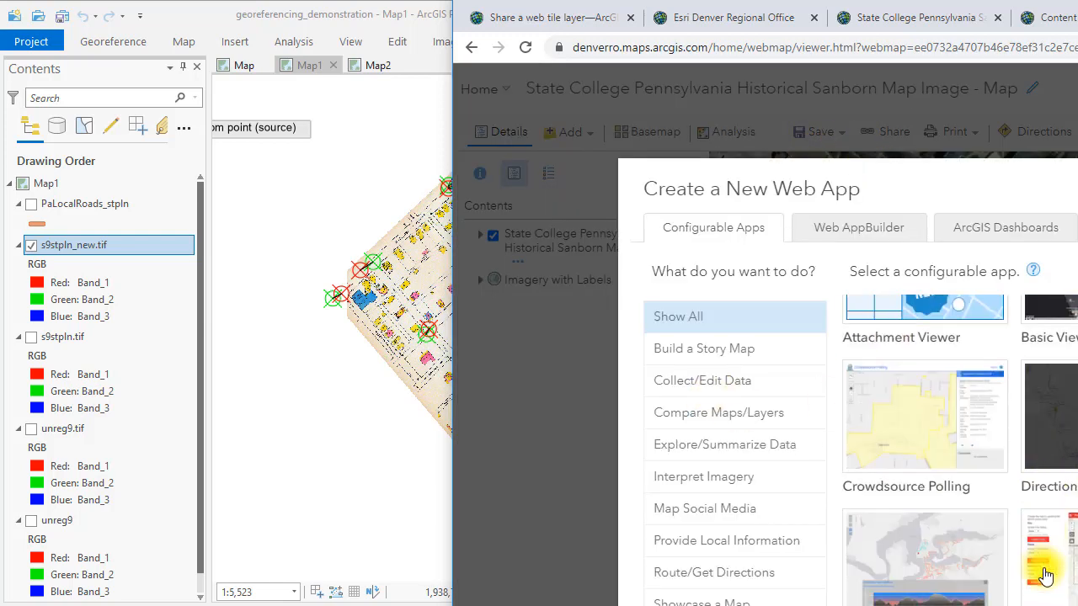
{"action": "scroll", "coordinate": [852, 323], "scroll_direction": "up", "scroll_amount": 1}
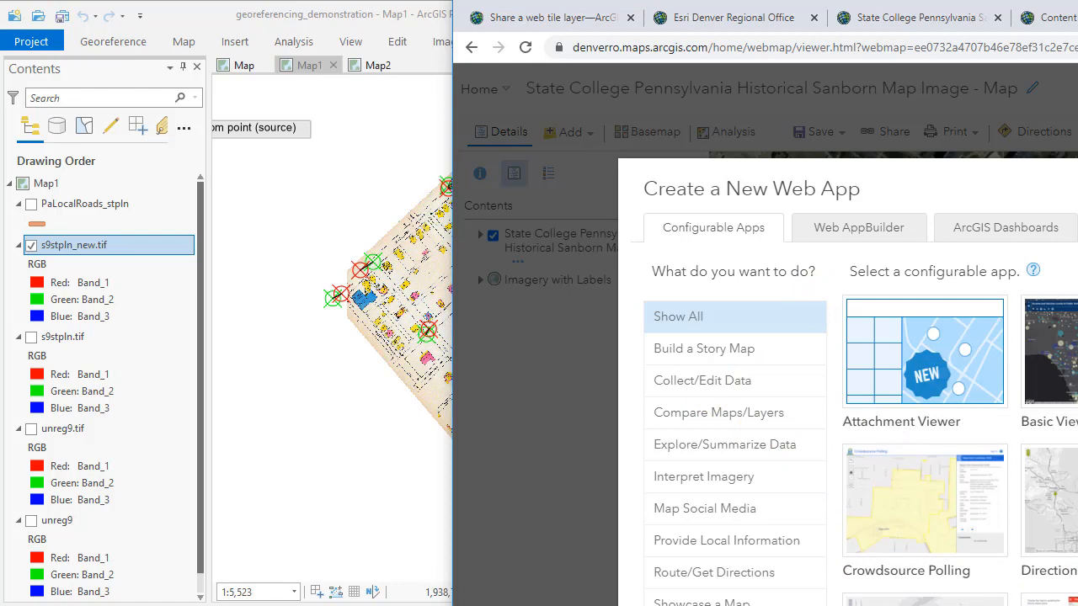
{"action": "type", "text": "ima"}
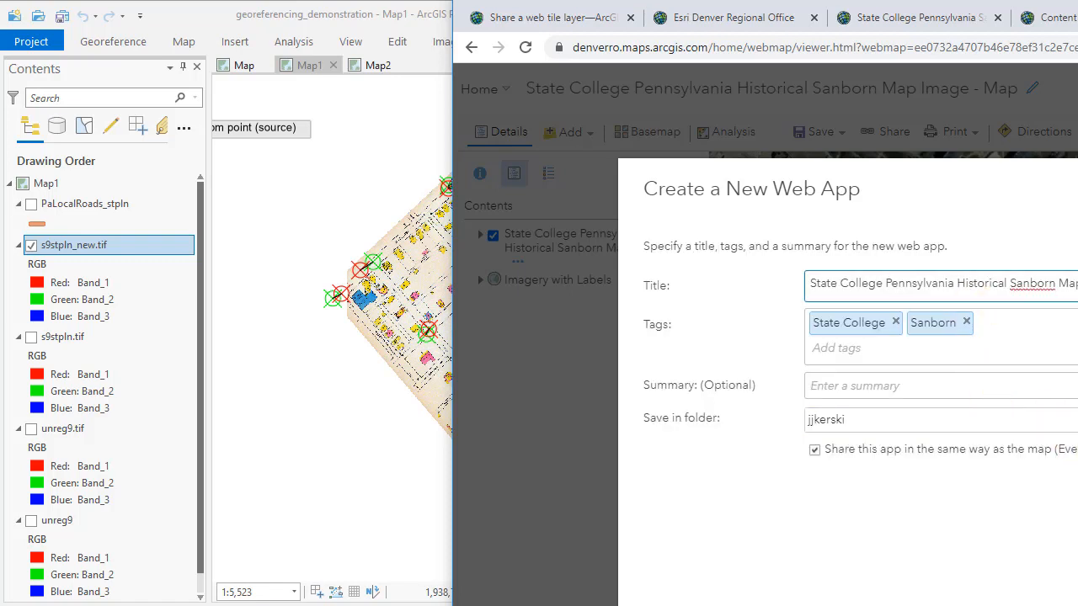
Copy the new web app's title into its summary and create the app.
{"action": "key", "text": "ctrl+a"}
{"action": "key", "text": "ctrl+c"}
{"action": "left_click", "coordinate": [869, 392]}
{"action": "key", "text": "ctrl+v"}
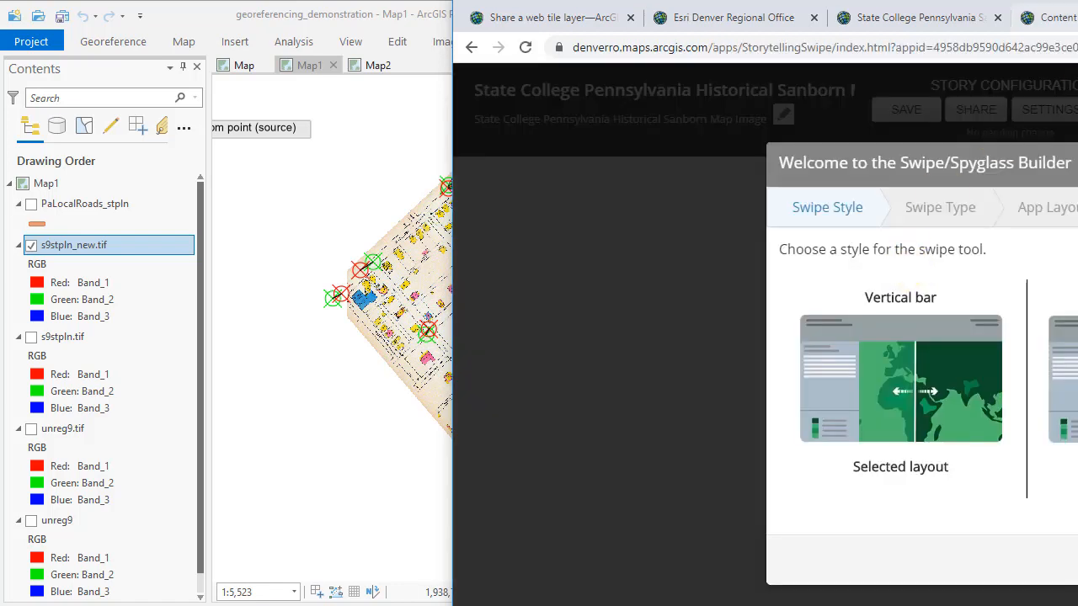
Complete the Swipe/Spyglass builder with the vertical bar style and blank pop-up header titles, and open the app.
{"action": "left_click_drag", "start_coordinate": [1077, 16], "coordinate": [968, 17]}
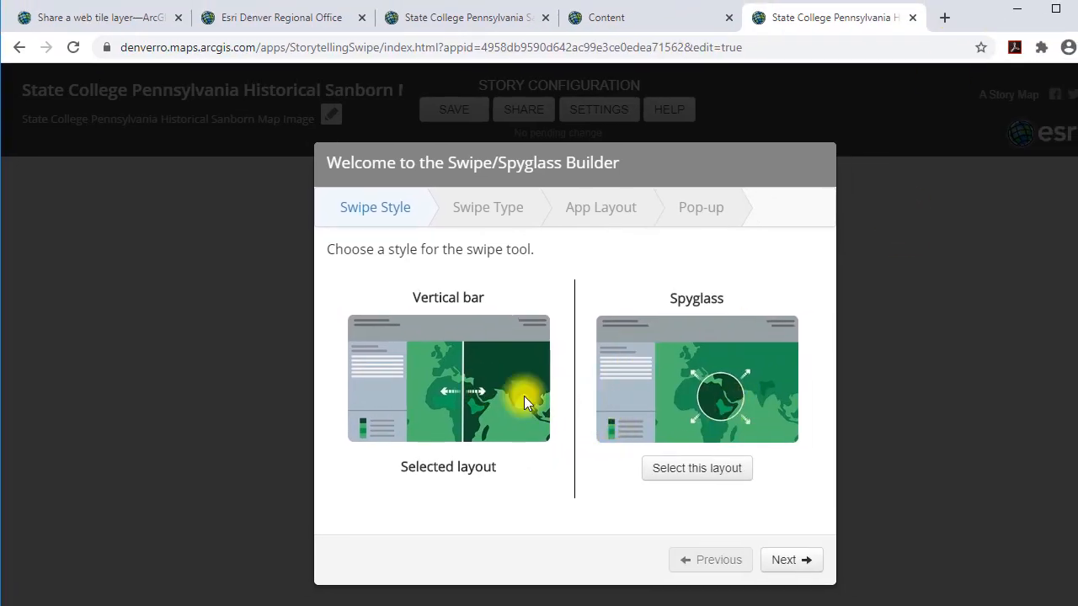
{"action": "left_click", "coordinate": [783, 560]}
{"action": "left_click", "coordinate": [782, 560]}
{"action": "left_click", "coordinate": [485, 393]}
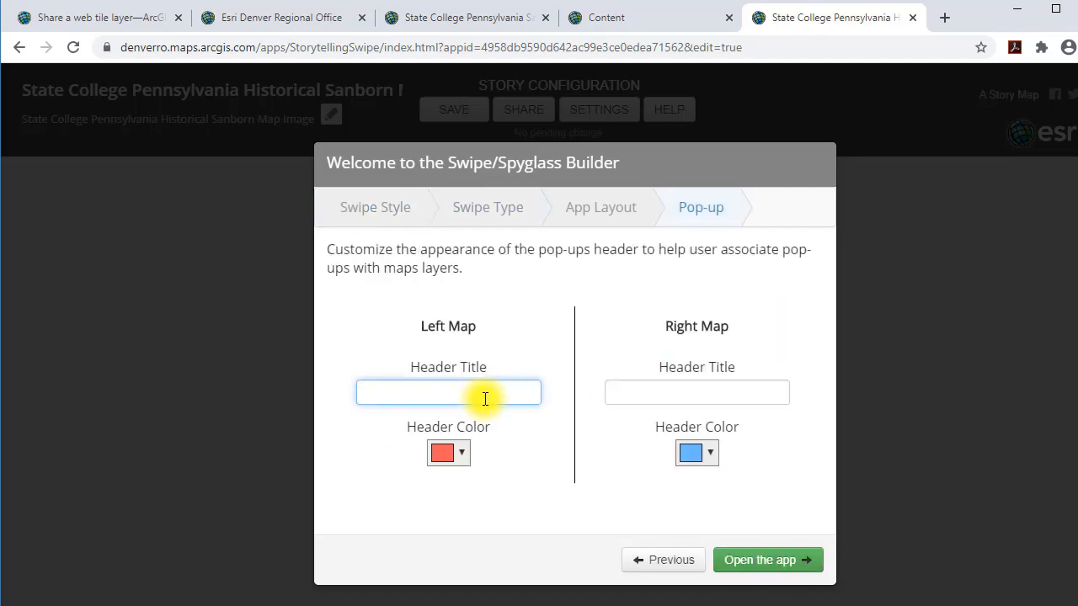
{"action": "left_click", "coordinate": [732, 548]}
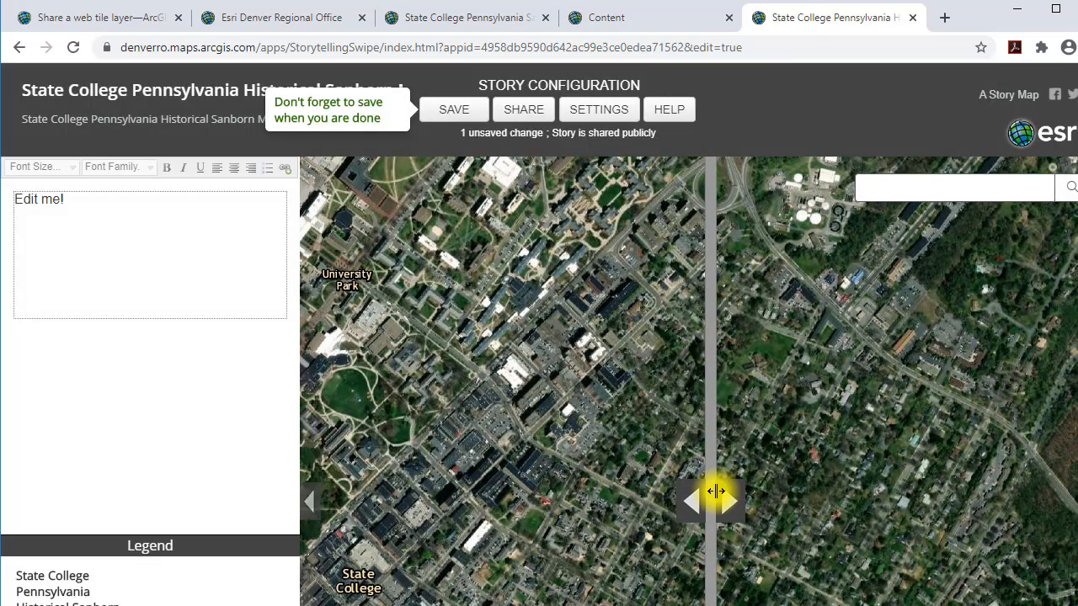
Swipe across the map to reveal the Sanborn layer and replace the story's placeholder text with "Compare 1910 map to 2020 imagery.".
{"action": "left_click_drag", "start_coordinate": [716, 490], "coordinate": [682, 522]}
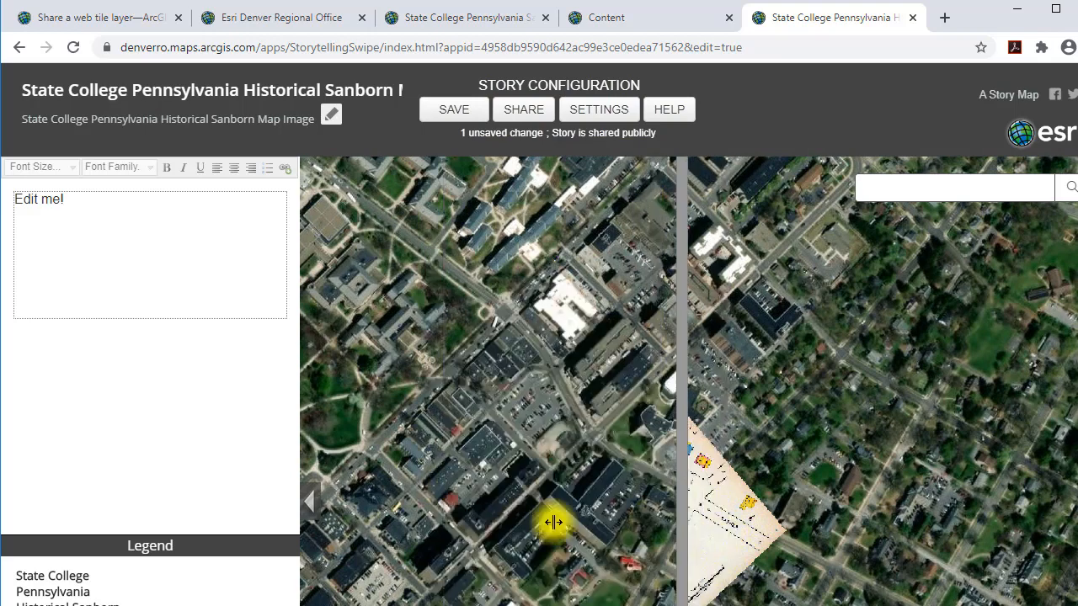
{"action": "mouse_move", "coordinate": [552, 522]}
{"action": "left_mouse_down"}
{"action": "mouse_move", "coordinate": [522, 532]}
{"action": "mouse_move", "coordinate": [414, 513]}
{"action": "mouse_move", "coordinate": [514, 497]}
{"action": "mouse_move", "coordinate": [556, 505]}
{"action": "left_mouse_up"}
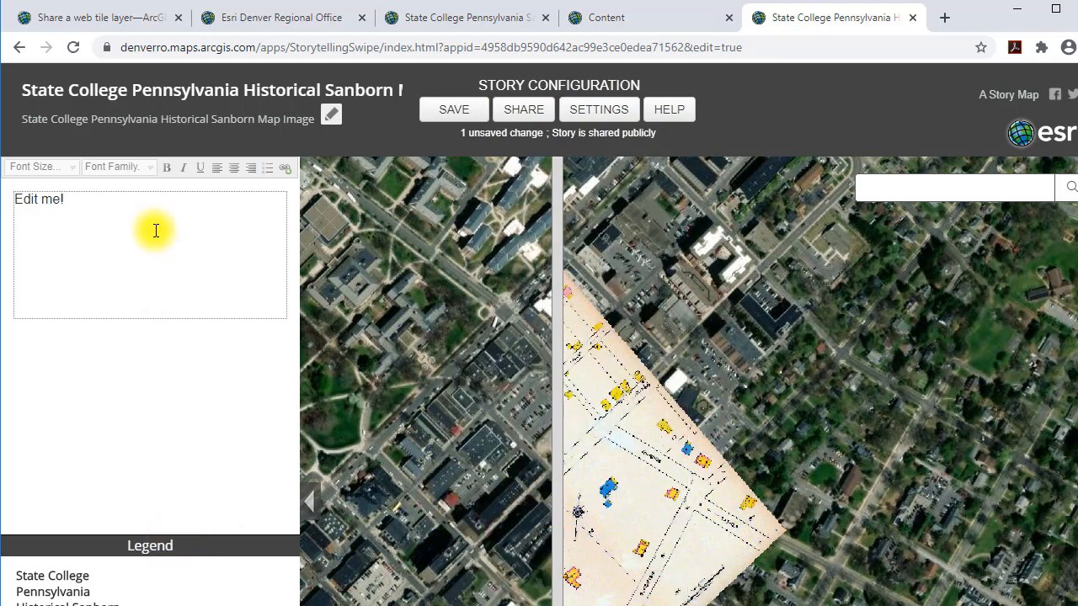
{"action": "left_click", "coordinate": [156, 230]}
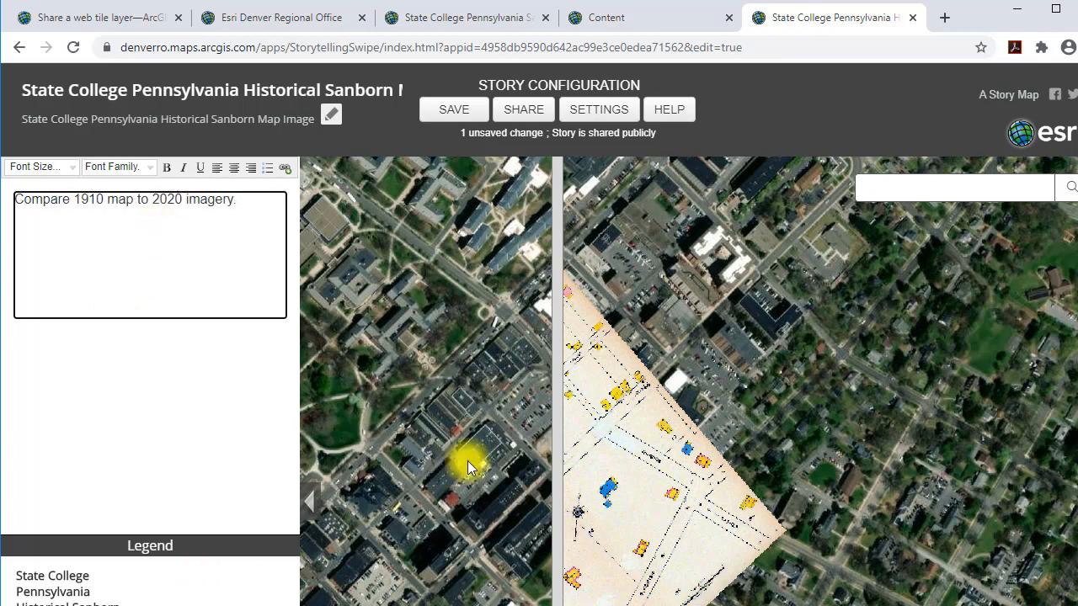
Compare the Sanborn map with the imagery by swiping the bar back and forth at different scales, and save the story.
{"action": "left_click_drag", "start_coordinate": [558, 459], "coordinate": [443, 451]}
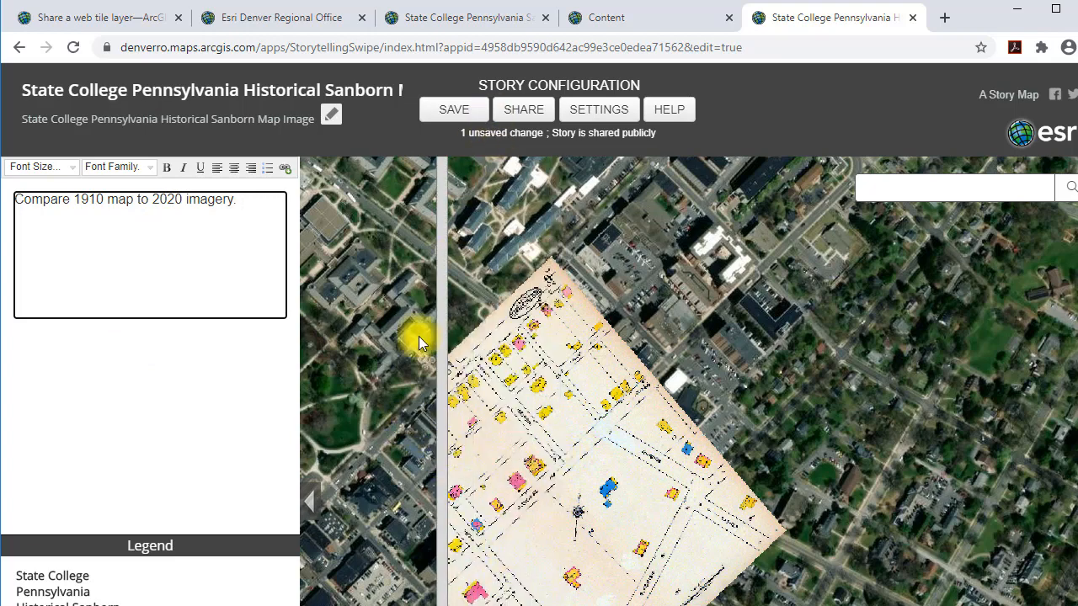
{"action": "left_click_drag", "start_coordinate": [440, 342], "coordinate": [562, 407]}
{"action": "scroll", "coordinate": [645, 475], "scroll_direction": "up", "scroll_amount": 1}
{"action": "left_click_drag", "start_coordinate": [568, 462], "coordinate": [530, 459]}
{"action": "scroll", "coordinate": [534, 457], "scroll_direction": "down", "scroll_amount": 2}
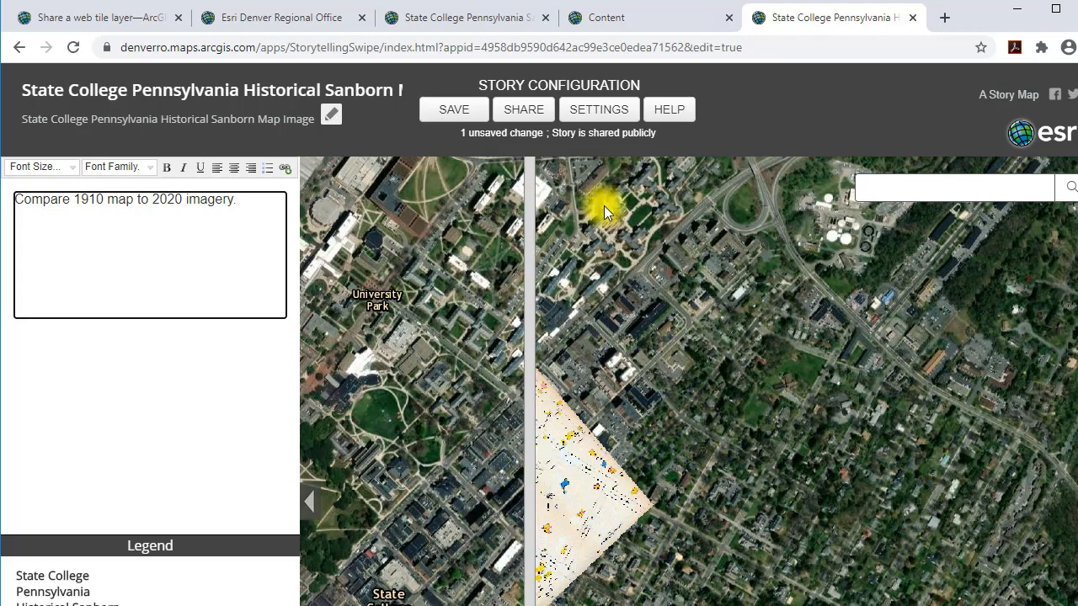
{"action": "left_click", "coordinate": [476, 110]}
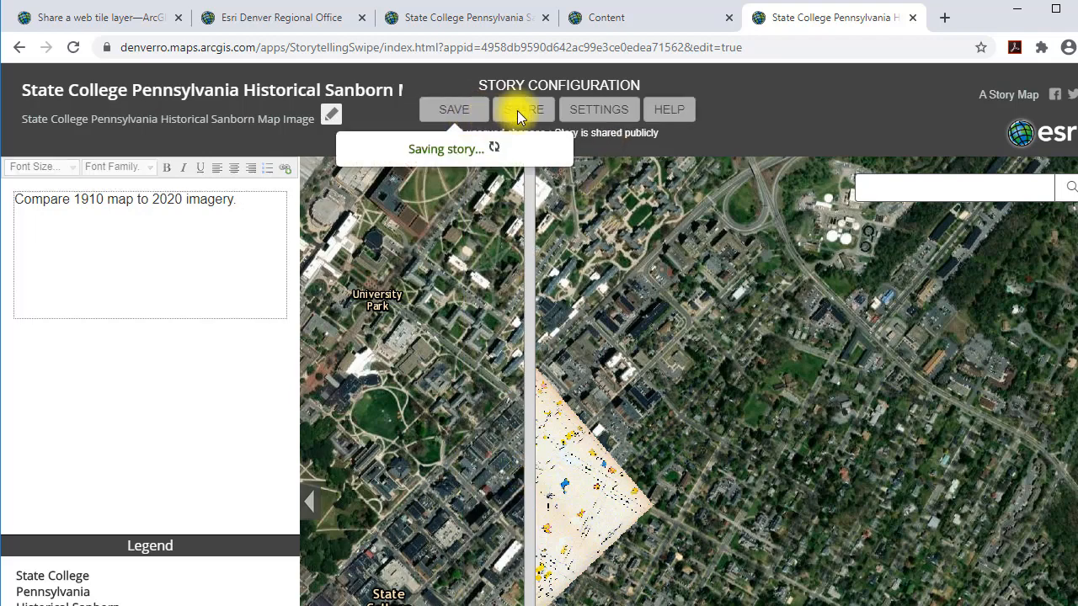
Open the saved story from its sharing link, swipe across the Sanborn map in the viewer, and close the story.
{"action": "left_click", "coordinate": [512, 110]}
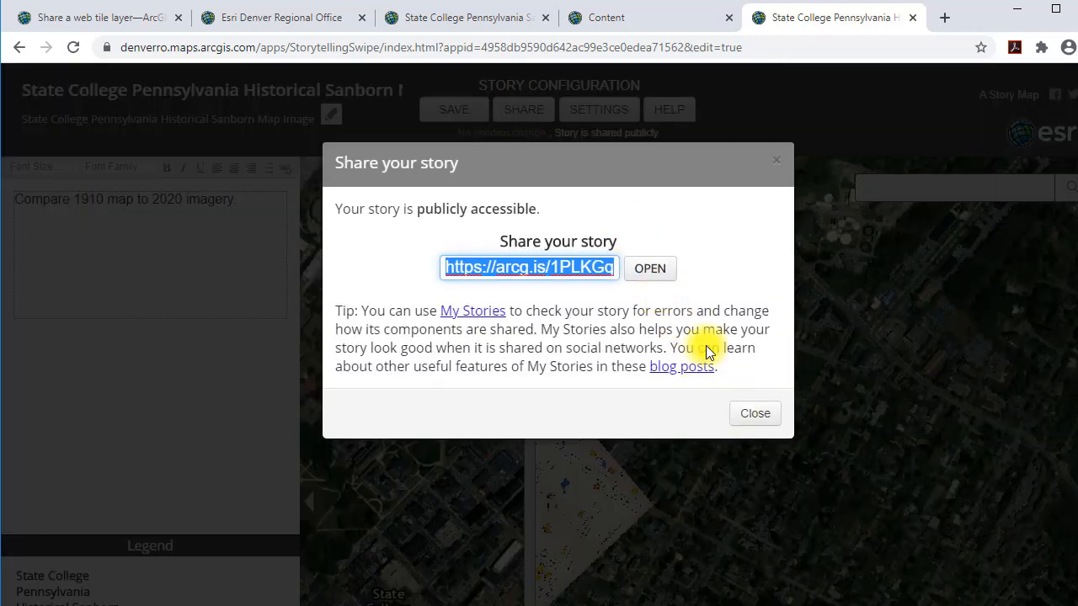
{"action": "left_click", "coordinate": [756, 415]}
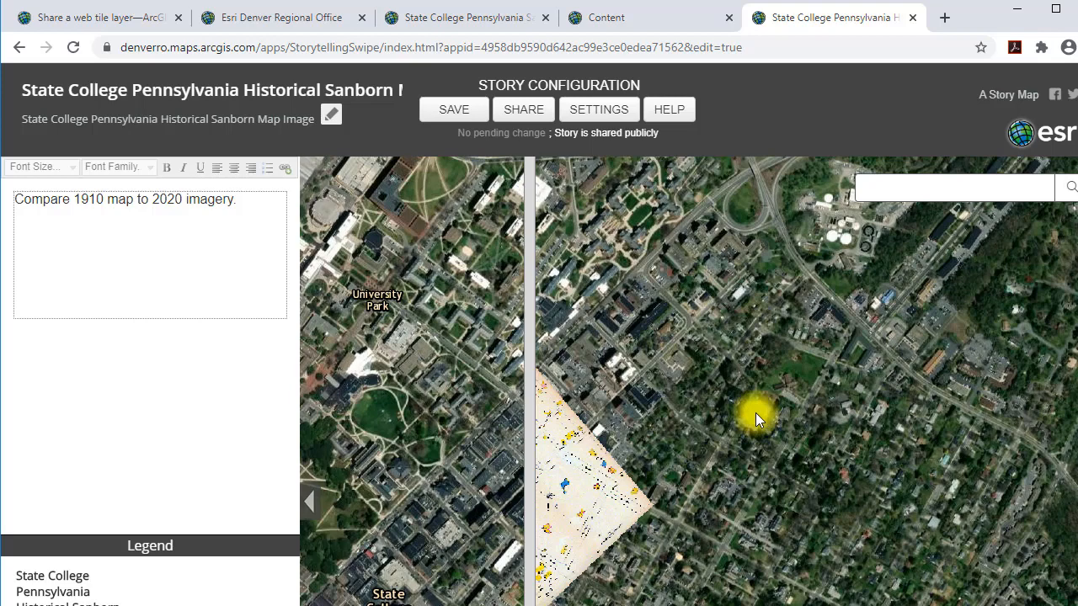
{"action": "left_click", "coordinate": [535, 117]}
{"action": "left_click", "coordinate": [641, 273]}
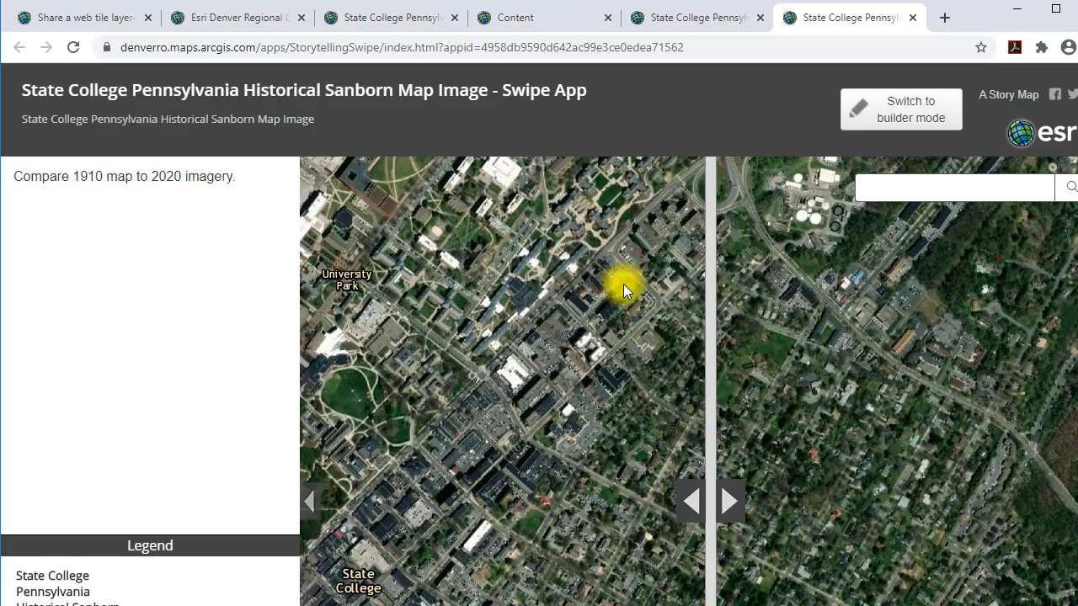
{"action": "left_click_drag", "start_coordinate": [705, 463], "coordinate": [453, 423]}
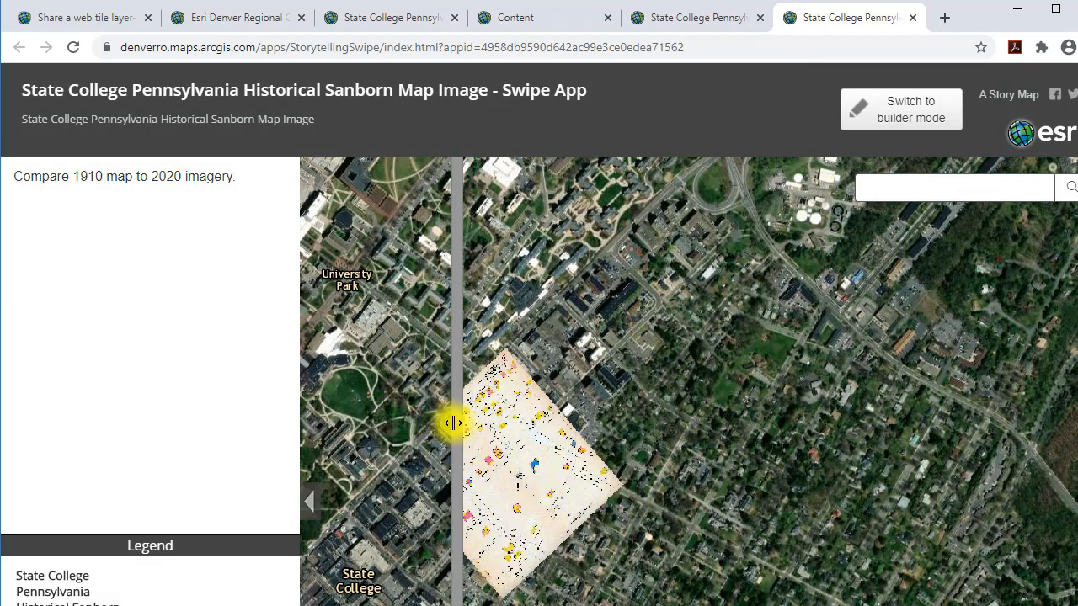
{"action": "left_click", "coordinate": [912, 17]}
Switch to ArcGIS Pro and review the tile layer's caching configuration, from the levels of detail to the cache options and tile estimate.
{"action": "left_click", "coordinate": [742, 405]}
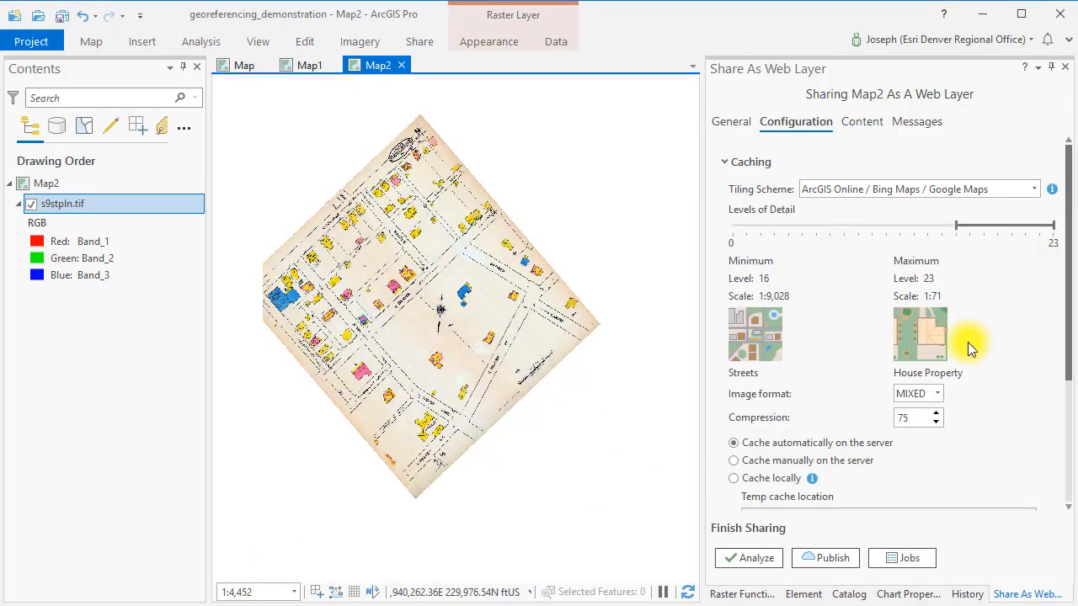
{"action": "left_click", "coordinate": [957, 226]}
{"action": "mouse_move", "coordinate": [956, 228]}
{"action": "left_mouse_down"}
{"action": "mouse_move", "coordinate": [976, 226]}
{"action": "mouse_move", "coordinate": [945, 225]}
{"action": "mouse_move", "coordinate": [955, 225]}
{"action": "left_mouse_up"}
{"action": "scroll", "coordinate": [915, 432], "scroll_direction": "down", "scroll_amount": 2}
{"action": "scroll", "coordinate": [915, 432], "scroll_direction": "down", "scroll_amount": 3}
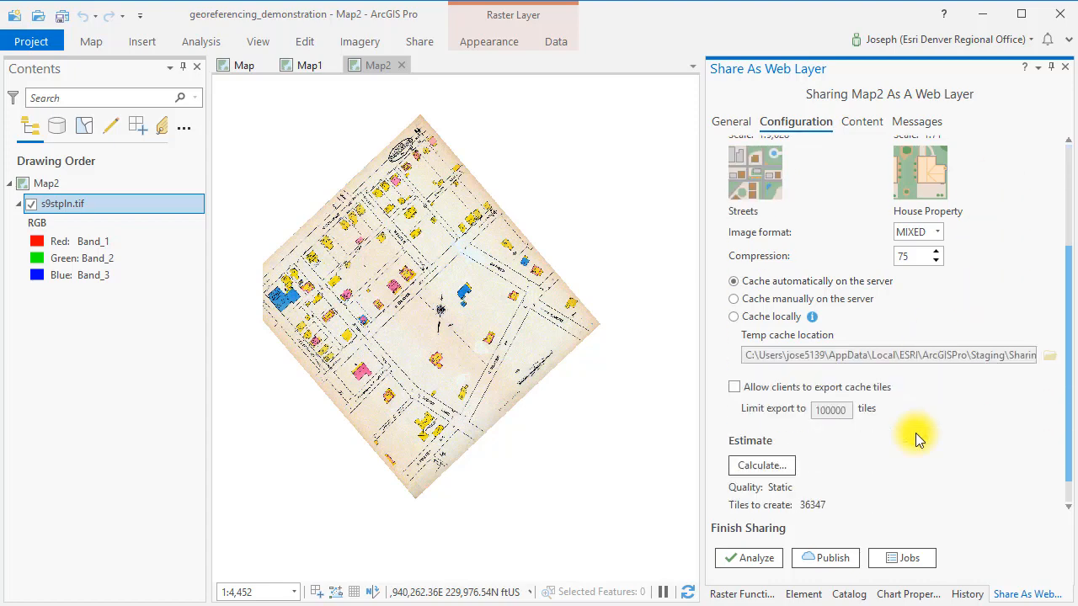
{"action": "scroll", "coordinate": [915, 432], "scroll_direction": "up", "scroll_amount": 3}
{"action": "scroll", "coordinate": [915, 432], "scroll_direction": "down", "scroll_amount": 2}
{"action": "scroll", "coordinate": [914, 433], "scroll_direction": "up", "scroll_amount": 4}
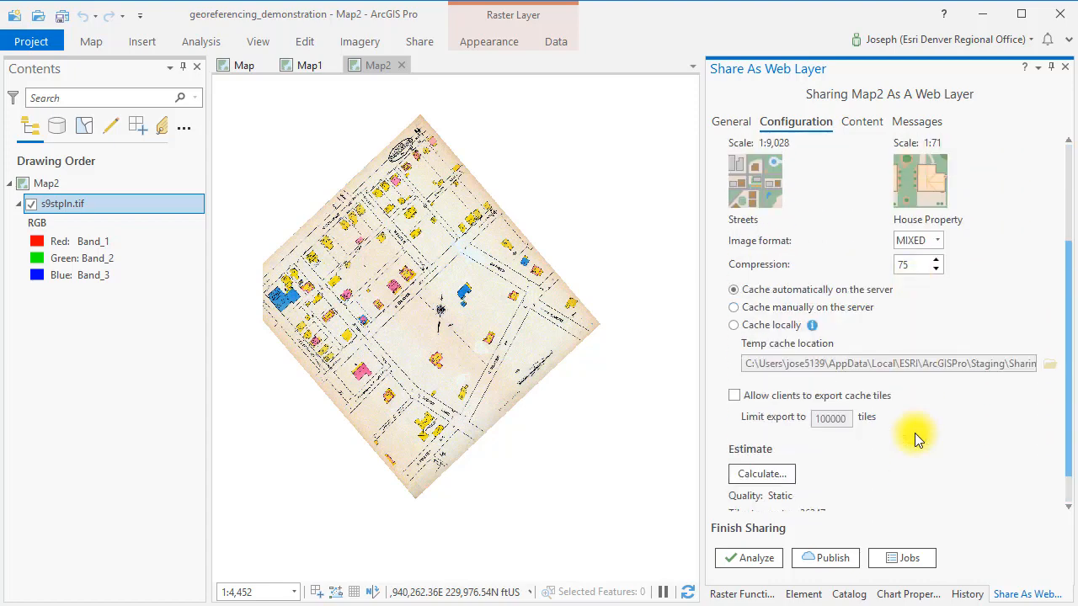
{"action": "scroll", "coordinate": [870, 433], "scroll_direction": "down", "scroll_amount": 2}
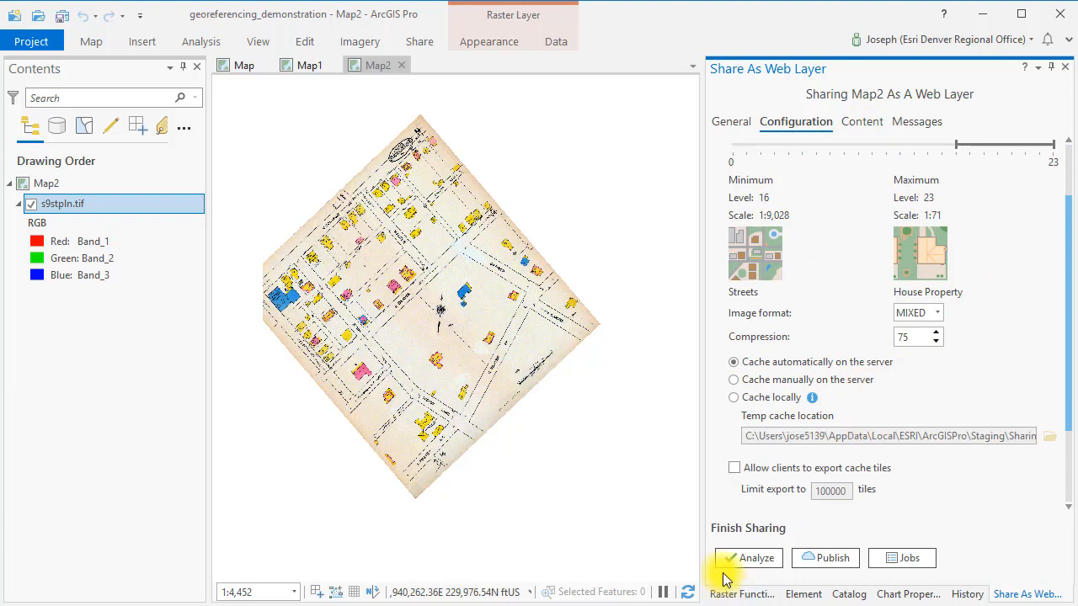
Analyze the web layer for problems and try to publish it under its existing name.
{"action": "left_click", "coordinate": [734, 561]}
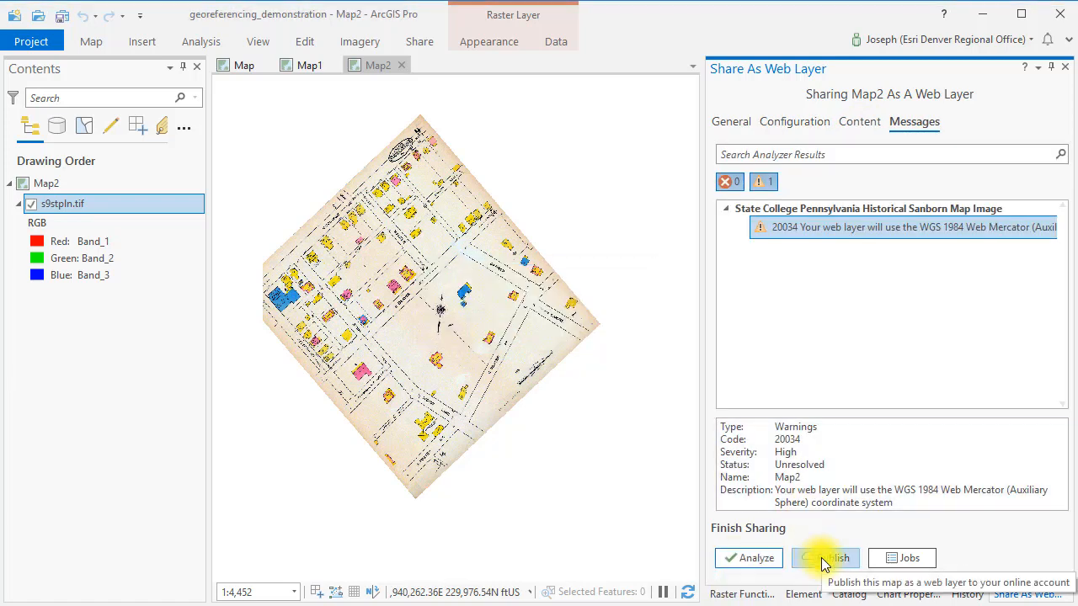
{"action": "left_click", "coordinate": [824, 560]}
{"action": "left_click", "coordinate": [659, 354]}
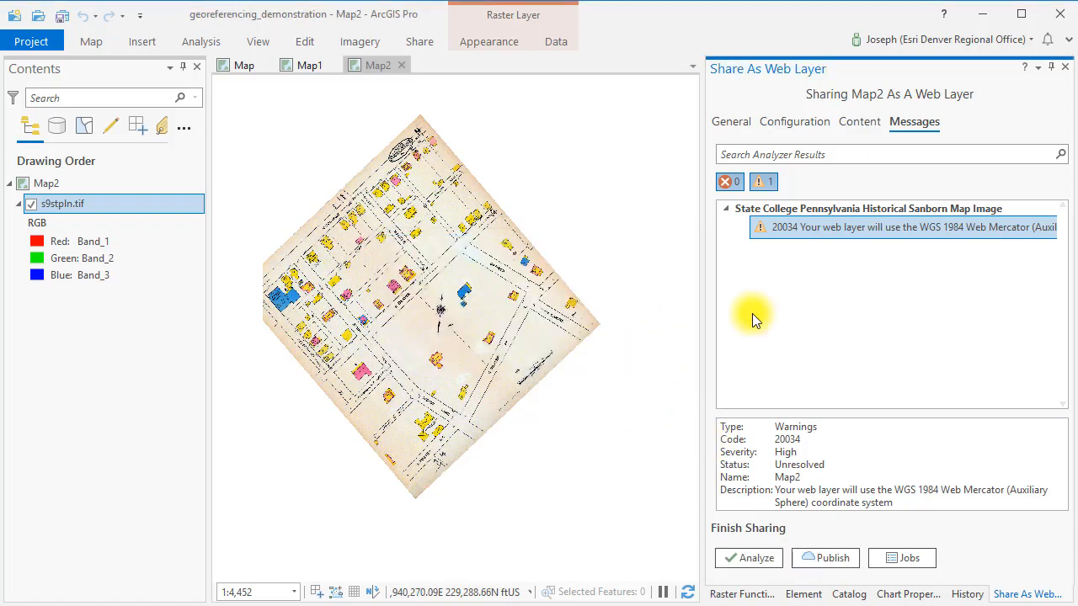
Rename the web layer State College Pennsylvania Historical Sanborn Map Image 2 and publish it.
{"action": "left_click", "coordinate": [729, 121]}
{"action": "left_click", "coordinate": [1010, 200]}
{"action": "type", "text": "2"}
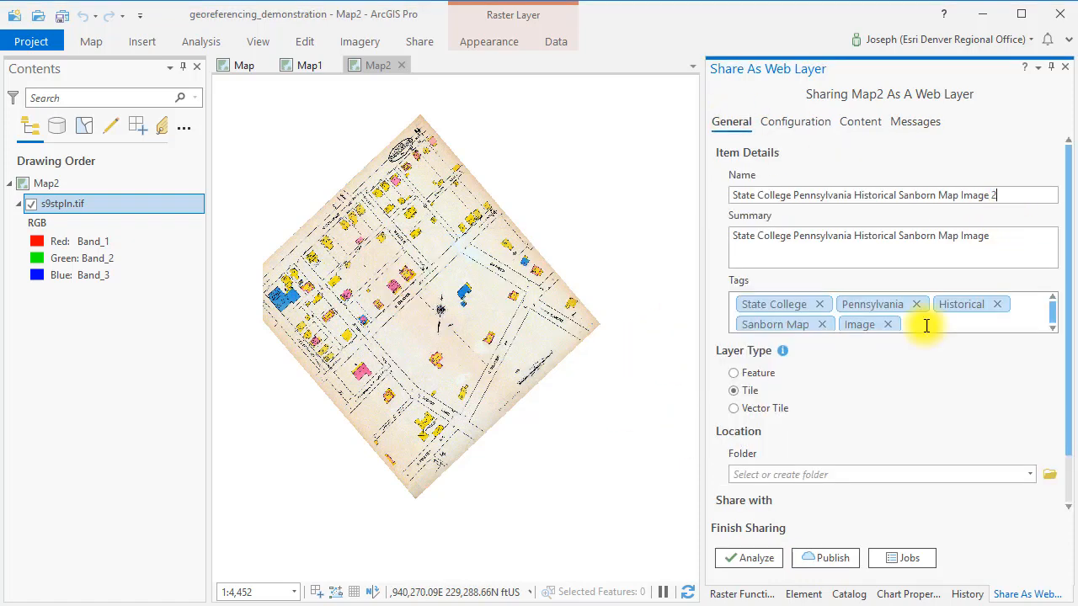
{"action": "left_click", "coordinate": [825, 560]}
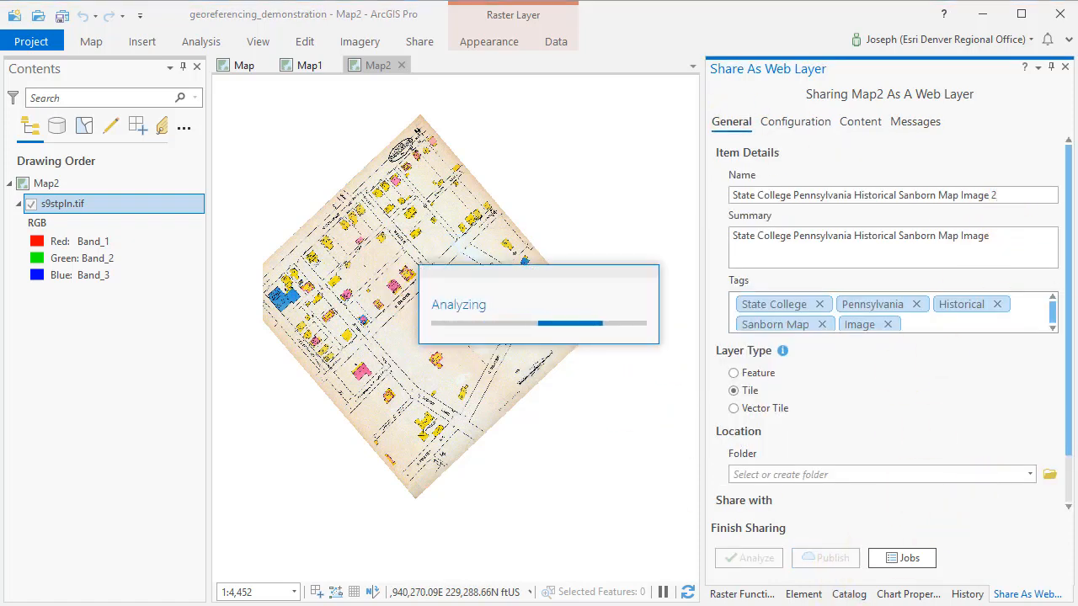
{"action": "left_click", "coordinate": [829, 557]}
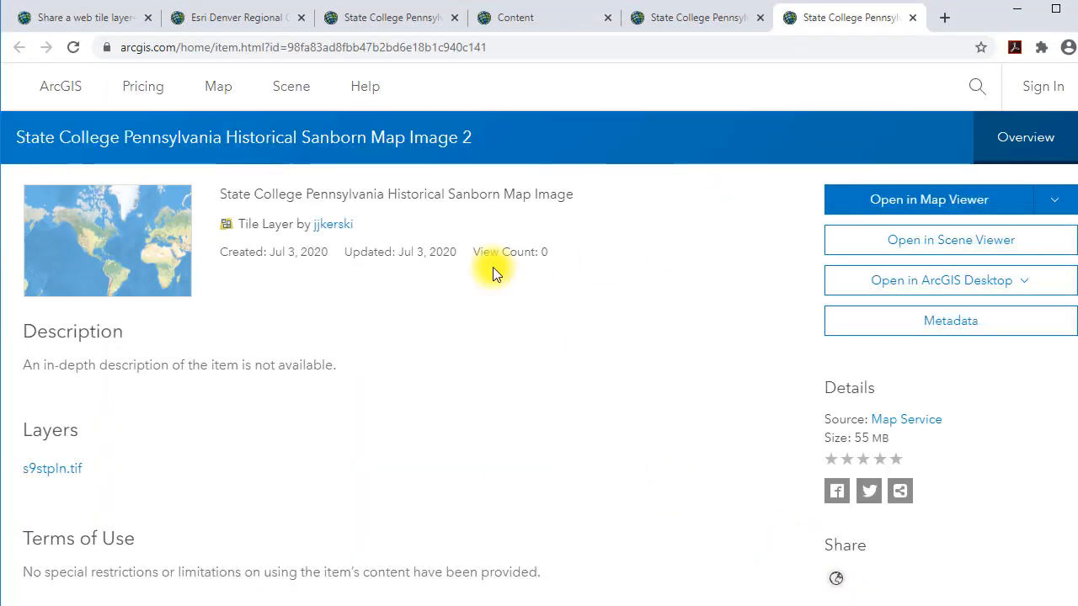
Open the Sanborn Map Image 2 tile layer in Map Viewer and check how it draws at different scales.
{"action": "left_click", "coordinate": [920, 202]}
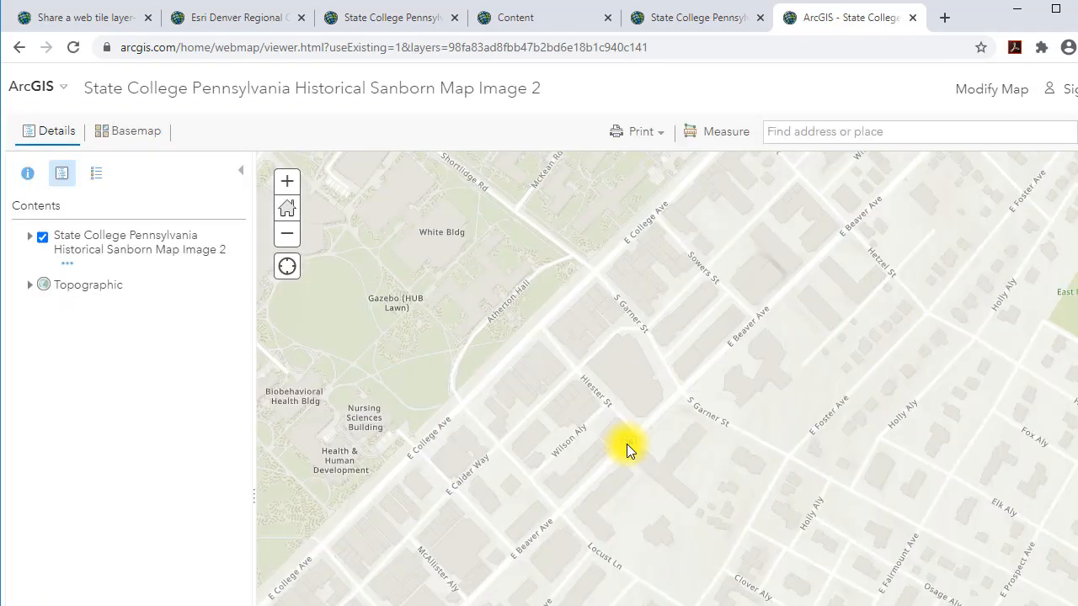
{"action": "scroll", "coordinate": [528, 424], "scroll_direction": "up", "scroll_amount": 1}
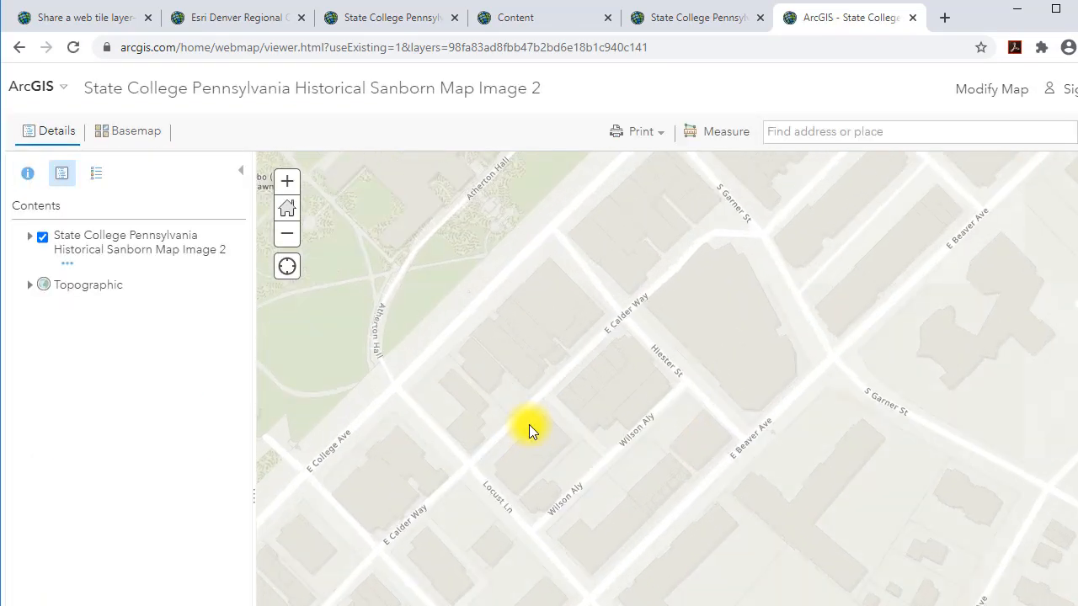
{"action": "scroll", "coordinate": [660, 402], "scroll_direction": "down", "scroll_amount": 1}
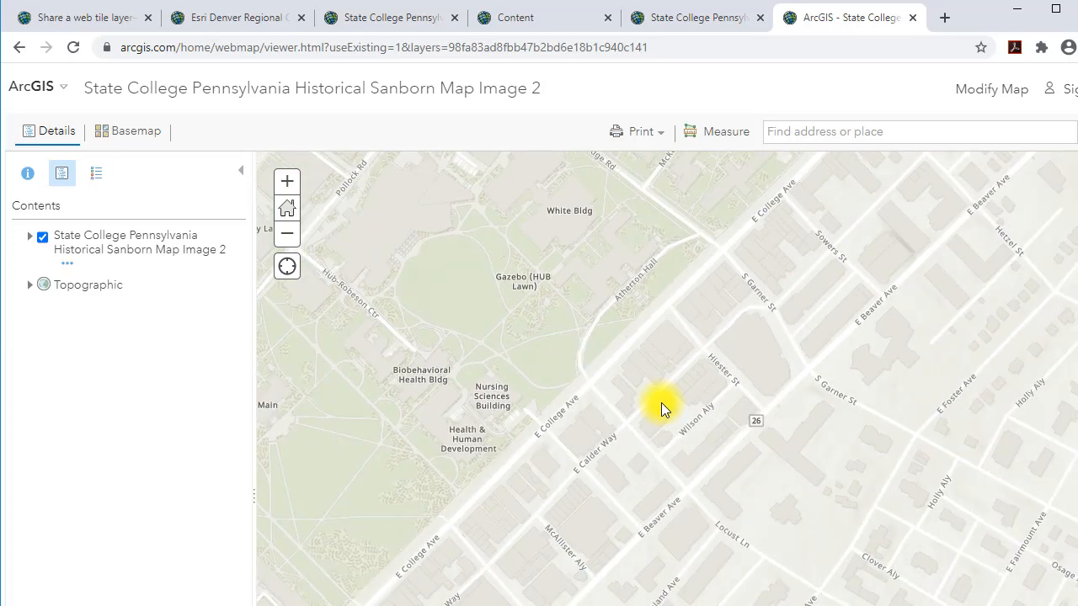
{"action": "scroll", "coordinate": [673, 365], "scroll_direction": "up", "scroll_amount": 4}
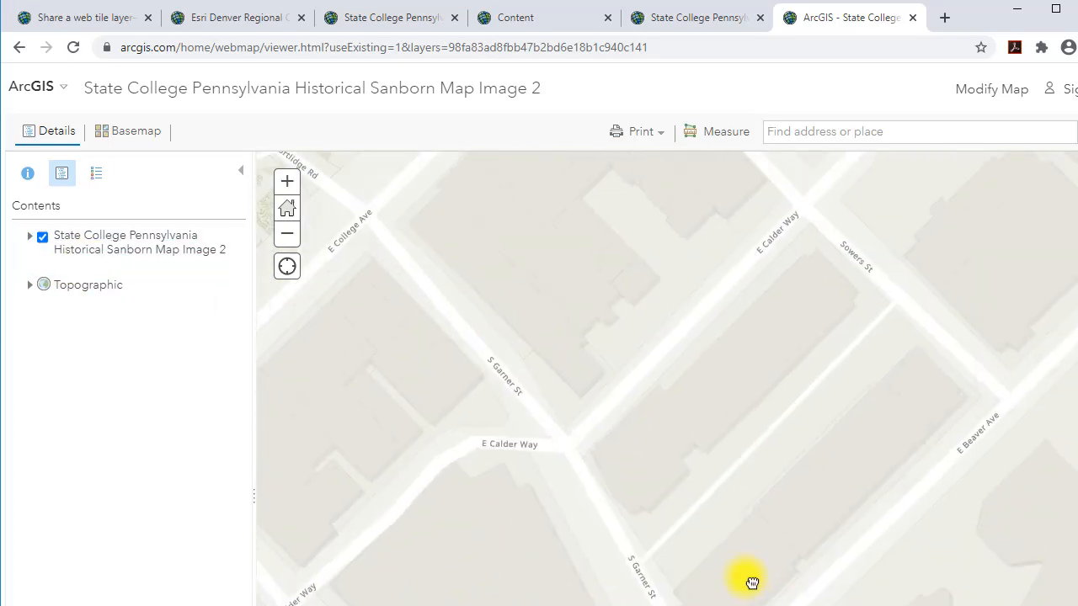
{"action": "left_click_drag", "start_coordinate": [752, 582], "coordinate": [930, 538]}
{"action": "scroll", "coordinate": [601, 336], "scroll_direction": "down", "scroll_amount": 2}
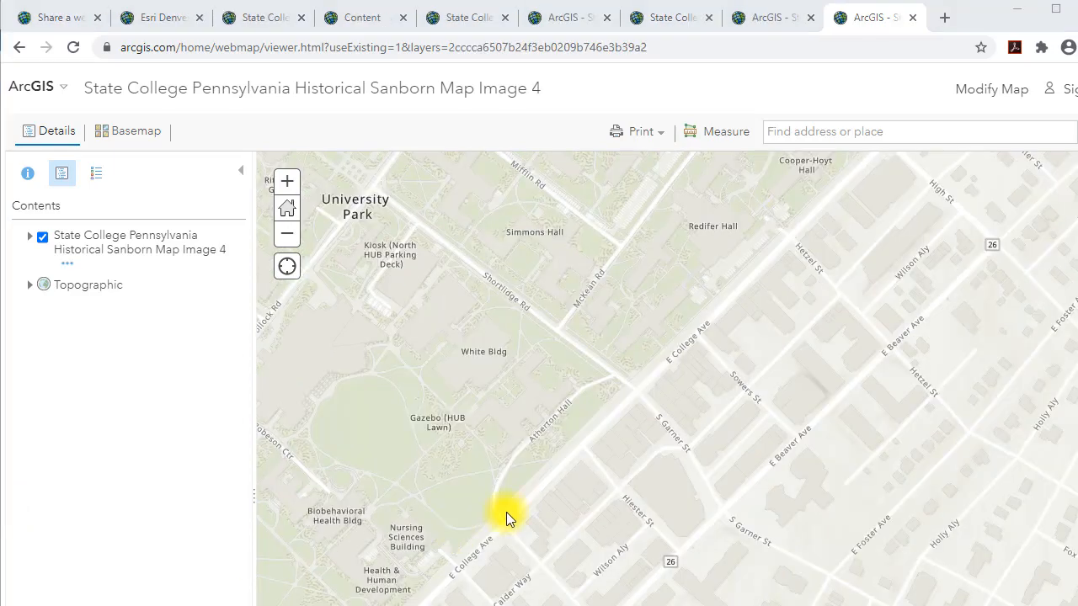
Examine the Sanborn Map Image 4 layer at building scale and set its transparency midway between 25% and 50%.
{"action": "scroll", "coordinate": [597, 556], "scroll_direction": "up", "scroll_amount": 2}
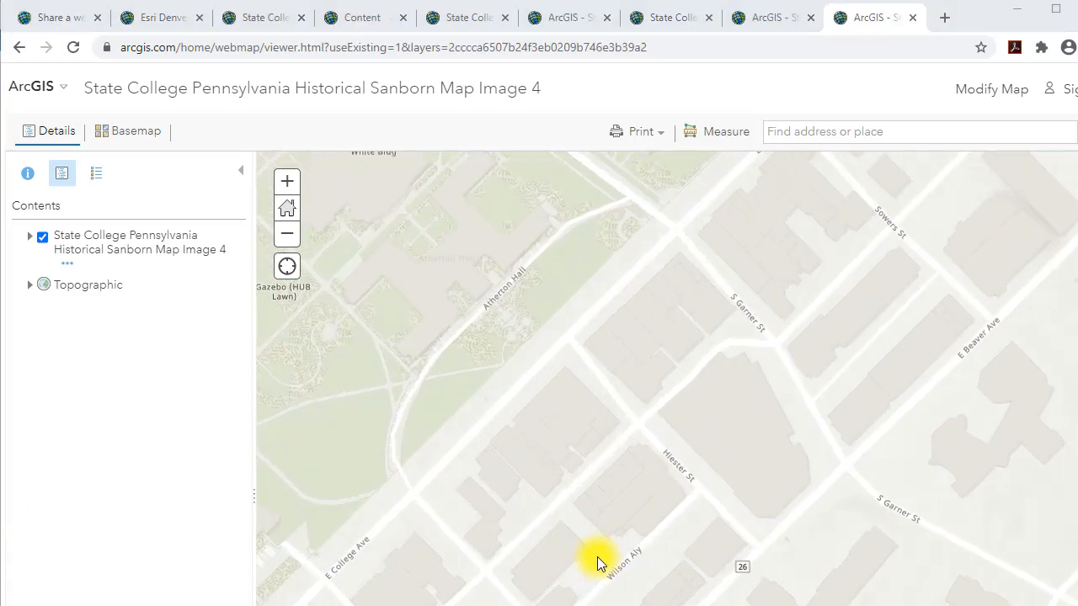
{"action": "scroll", "coordinate": [568, 531], "scroll_direction": "up", "scroll_amount": 3}
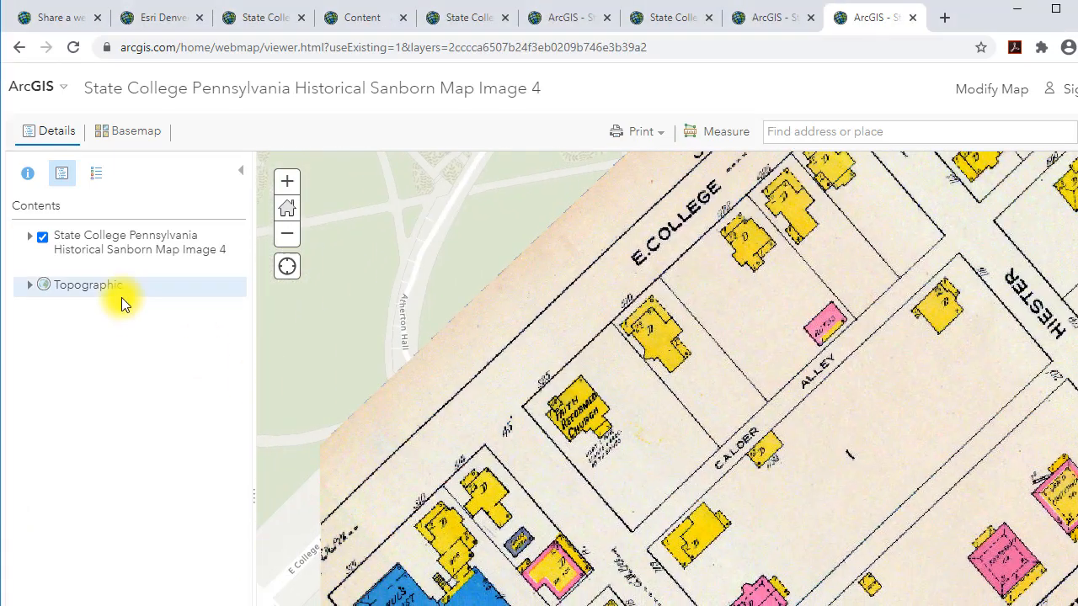
{"action": "left_click", "coordinate": [68, 263]}
{"action": "mouse_move", "coordinate": [118, 299]}
{"action": "left_click_drag", "start_coordinate": [261, 340], "coordinate": [300, 339]}
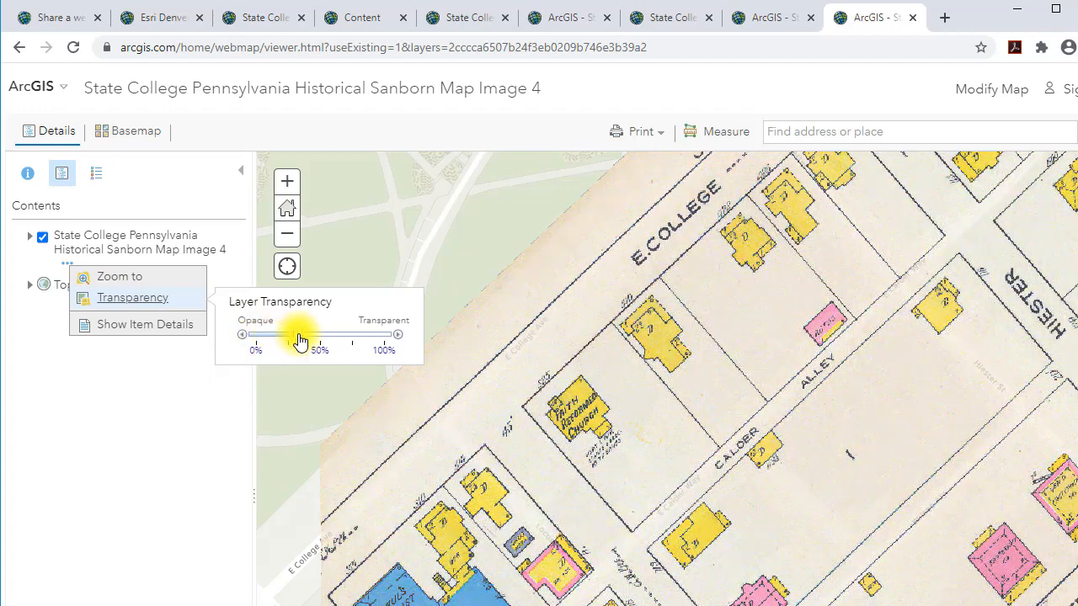
{"action": "left_click_drag", "start_coordinate": [493, 450], "coordinate": [622, 416]}
{"action": "left_click_drag", "start_coordinate": [745, 437], "coordinate": [300, 582]}
Change the basemap to Imagery and compare the historical buildings with the present-day ones around Garner and Highland.
{"action": "left_click", "coordinate": [145, 131]}
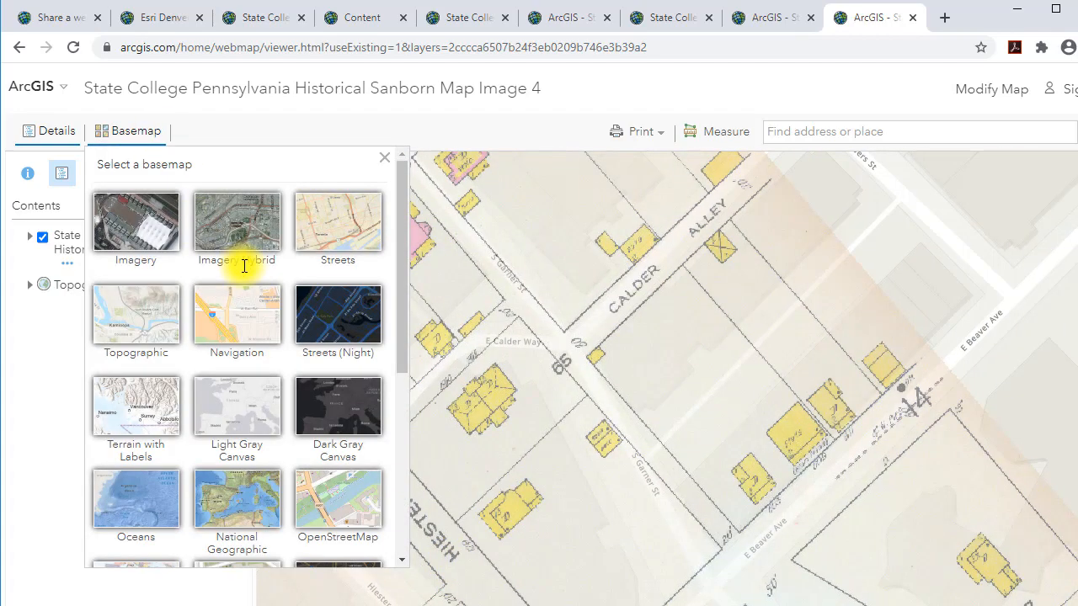
{"action": "left_click", "coordinate": [172, 228]}
{"action": "left_click_drag", "start_coordinate": [629, 441], "coordinate": [472, 406]}
{"action": "left_click_drag", "start_coordinate": [672, 508], "coordinate": [618, 358]}
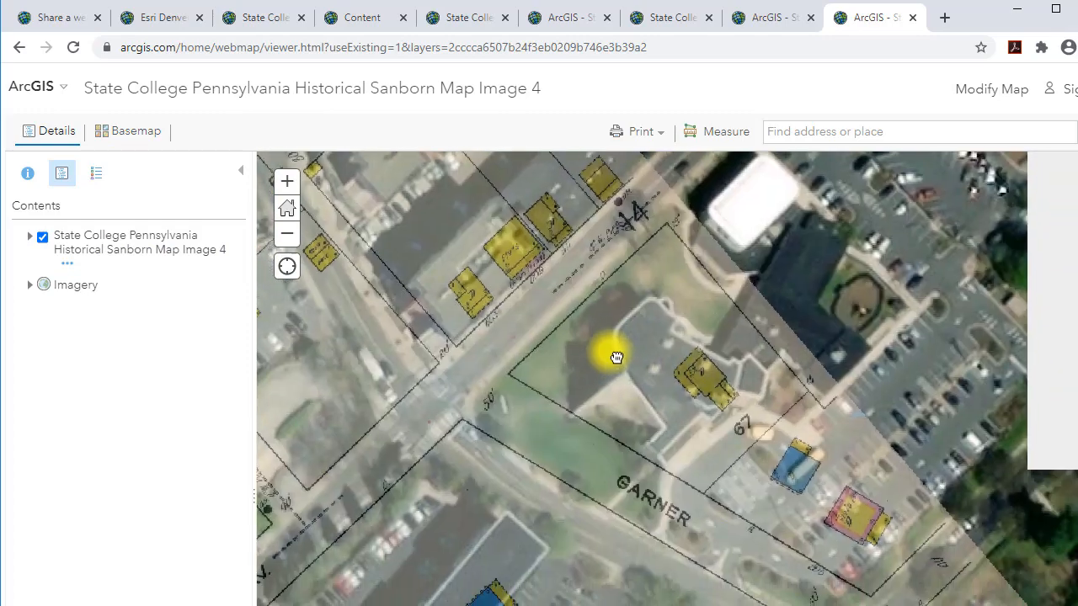
{"action": "left_click_drag", "start_coordinate": [714, 441], "coordinate": [617, 309]}
{"action": "left_click_drag", "start_coordinate": [645, 455], "coordinate": [952, 303]}
{"action": "left_click_drag", "start_coordinate": [667, 539], "coordinate": [850, 391]}
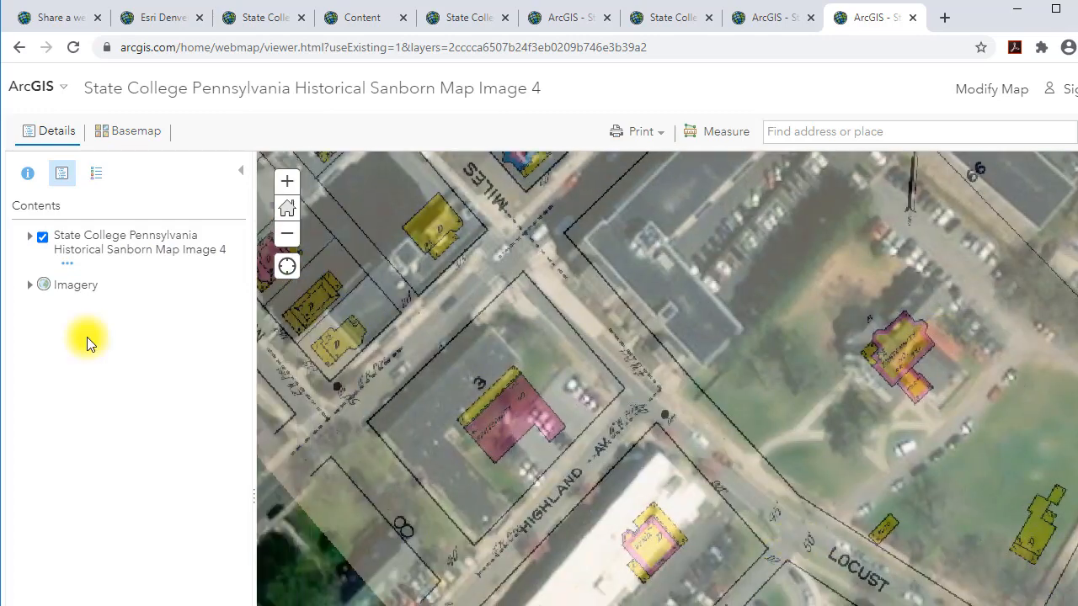
Change the basemap to OpenStreetMap and compare the Sanborn buildings with the modern map at different scales.
{"action": "left_click", "coordinate": [124, 142]}
{"action": "scroll", "coordinate": [239, 441], "scroll_direction": "down", "scroll_amount": 5}
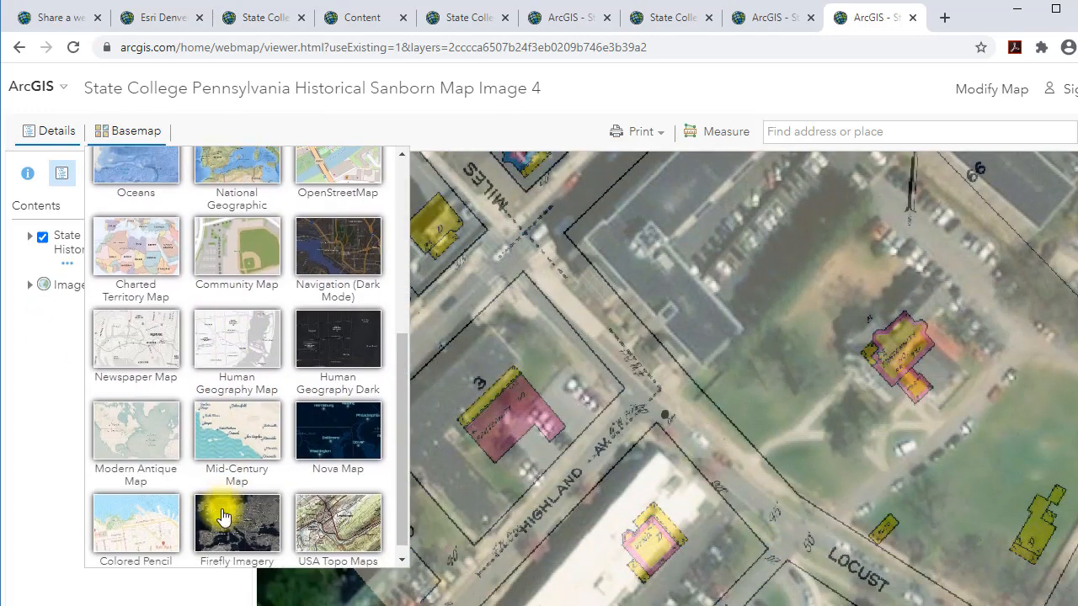
{"action": "scroll", "coordinate": [217, 515], "scroll_direction": "up", "scroll_amount": 1}
{"action": "left_click", "coordinate": [338, 266]}
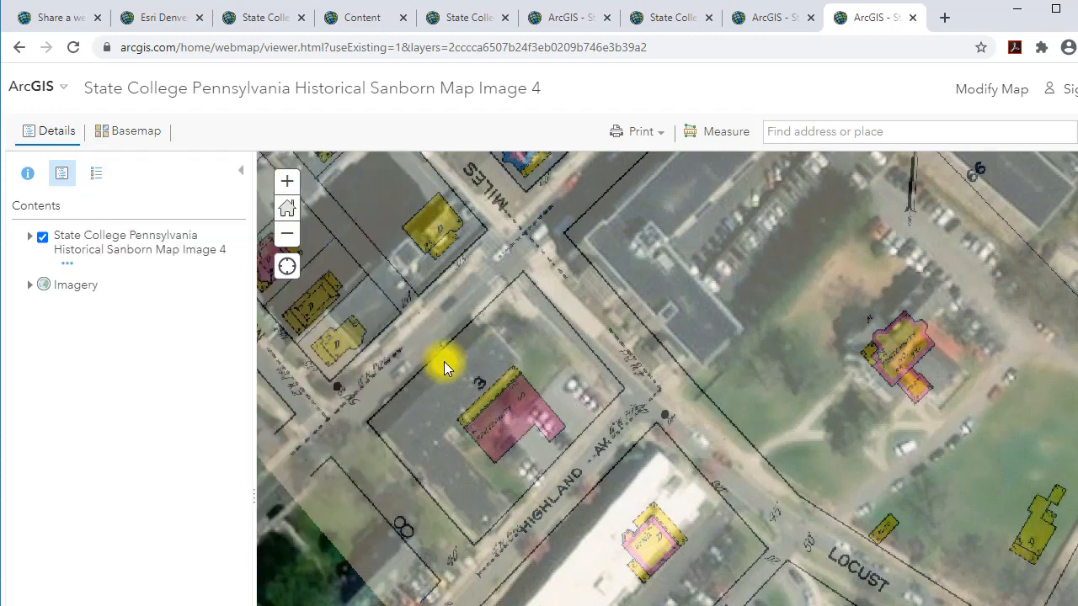
{"action": "scroll", "coordinate": [557, 409], "scroll_direction": "up", "scroll_amount": 1}
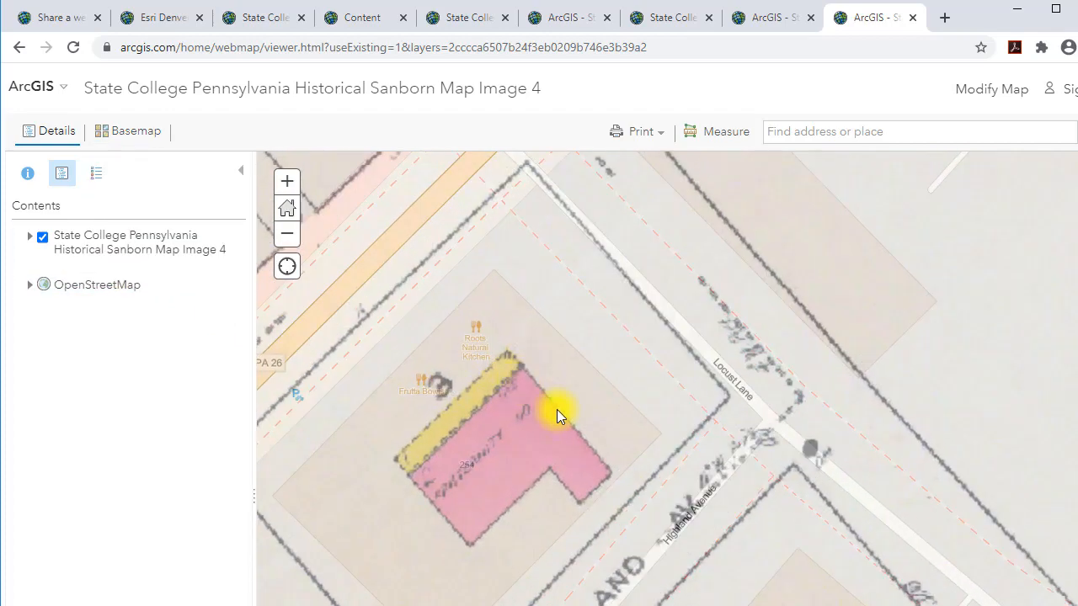
{"action": "scroll", "coordinate": [557, 411], "scroll_direction": "down", "scroll_amount": 4}
{"action": "left_click_drag", "start_coordinate": [556, 506], "coordinate": [729, 544]}
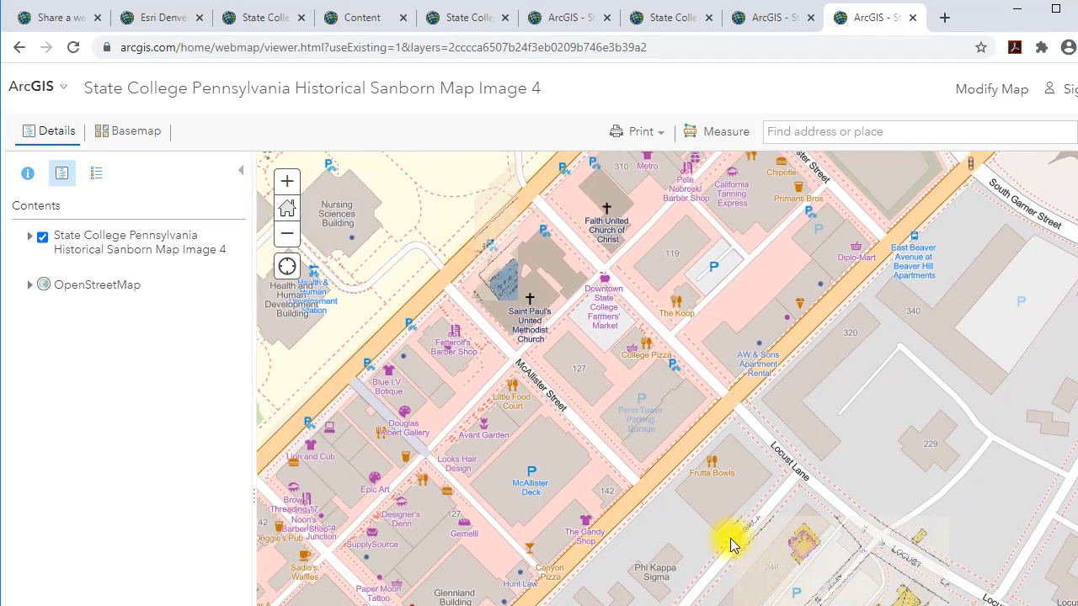
{"action": "scroll", "coordinate": [681, 457], "scroll_direction": "up", "scroll_amount": 2}
{"action": "scroll", "coordinate": [665, 502], "scroll_direction": "down", "scroll_amount": 1}
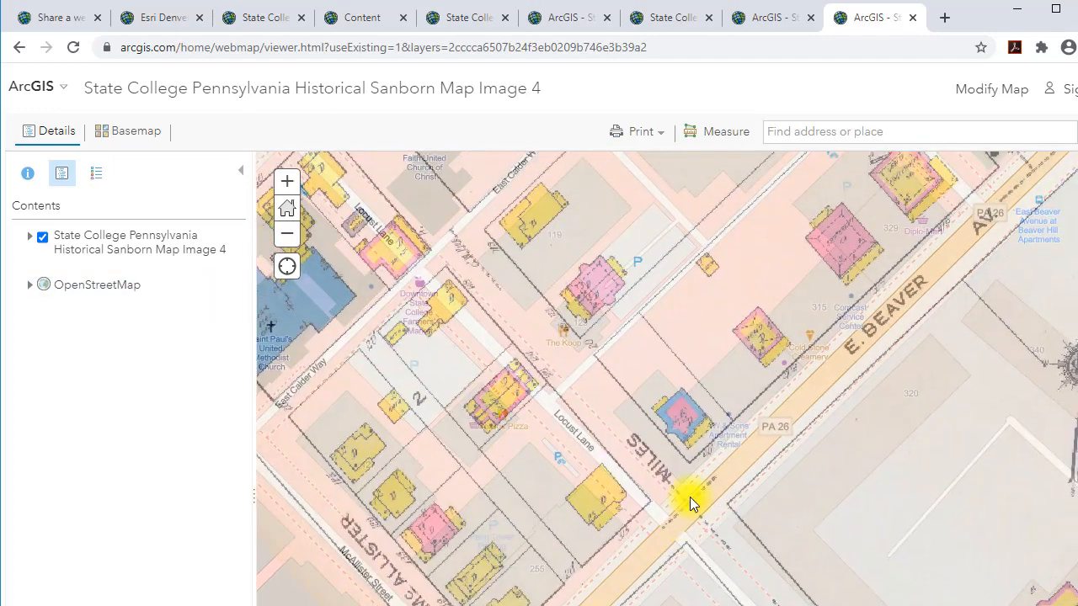
Change the basemap to Imagery and compare the Sanborn buildings around East Beaver and Miles with the present-day ones.
{"action": "scroll", "coordinate": [690, 500], "scroll_direction": "up", "scroll_amount": 1}
{"action": "left_click", "coordinate": [135, 131]}
{"action": "scroll", "coordinate": [252, 312], "scroll_direction": "up", "scroll_amount": 3}
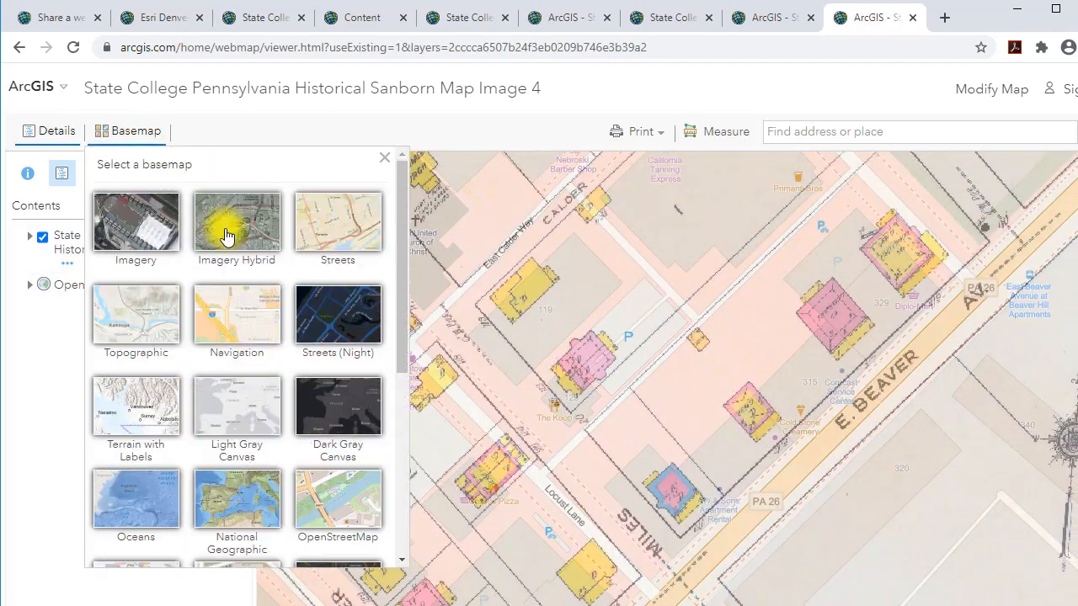
{"action": "left_click", "coordinate": [225, 221]}
{"action": "left_click", "coordinate": [125, 132]}
{"action": "left_click", "coordinate": [141, 214]}
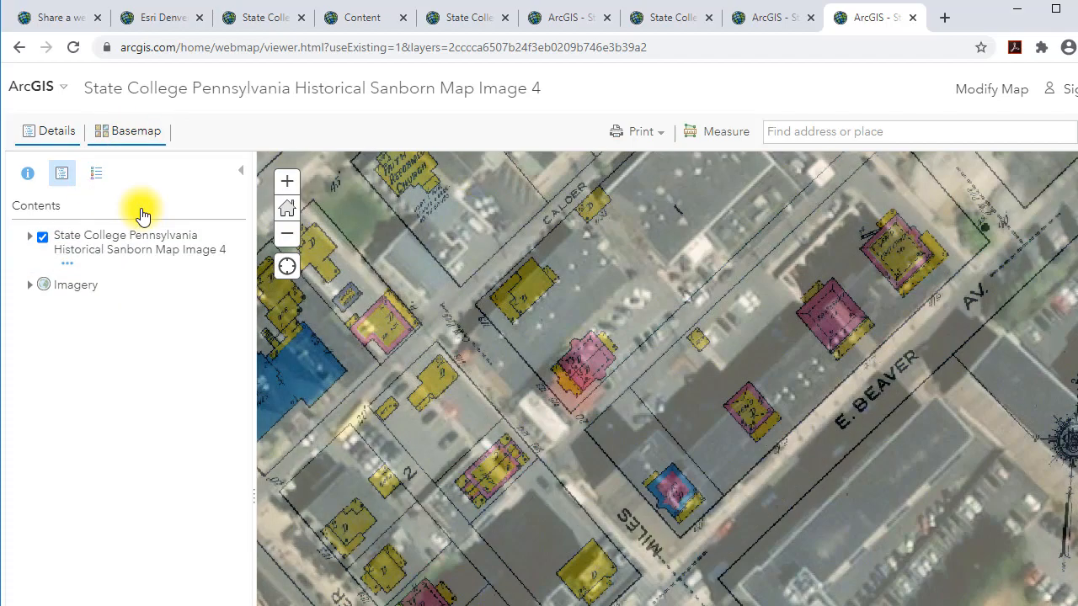
{"action": "left_click_drag", "start_coordinate": [623, 508], "coordinate": [698, 582]}
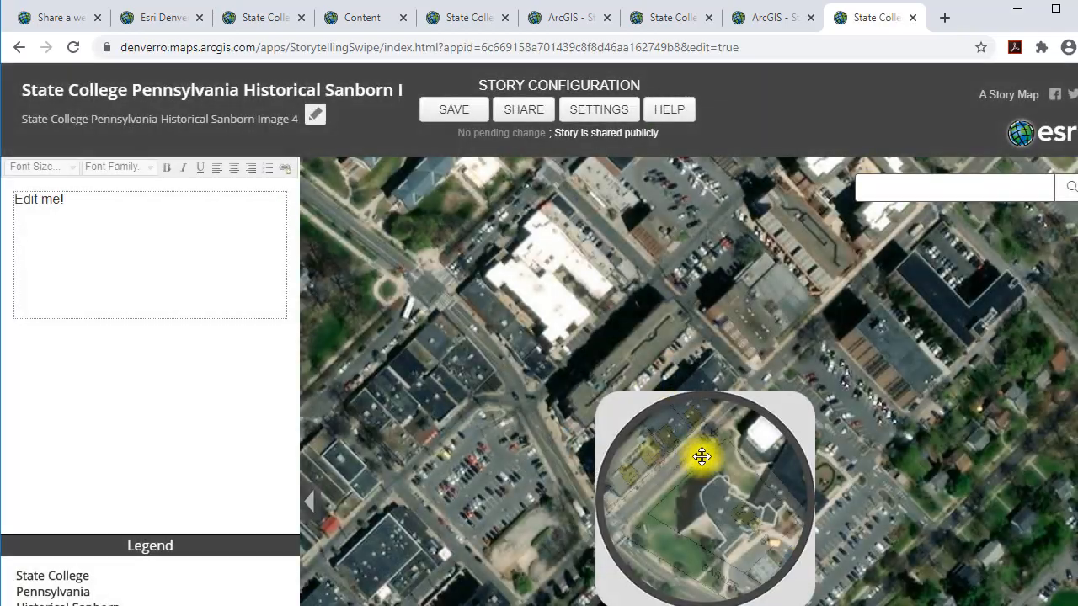
Move the spyglass around the Sanborn Image 4 story map to compare the historical layer with the modern imagery.
{"action": "left_click_drag", "start_coordinate": [700, 455], "coordinate": [831, 356]}
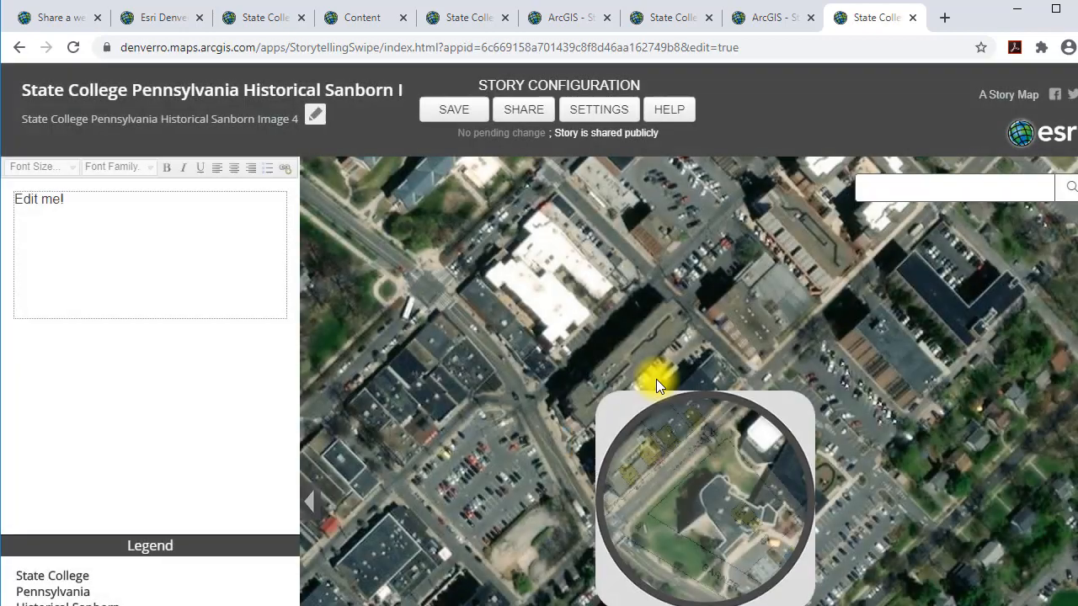
{"action": "left_click_drag", "start_coordinate": [701, 456], "coordinate": [549, 360]}
{"action": "left_click_drag", "start_coordinate": [551, 454], "coordinate": [644, 320]}
In the State College Sanborn Image 3 web map, change the basemap to Imagery and save the map.
{"action": "left_click", "coordinate": [778, 24]}
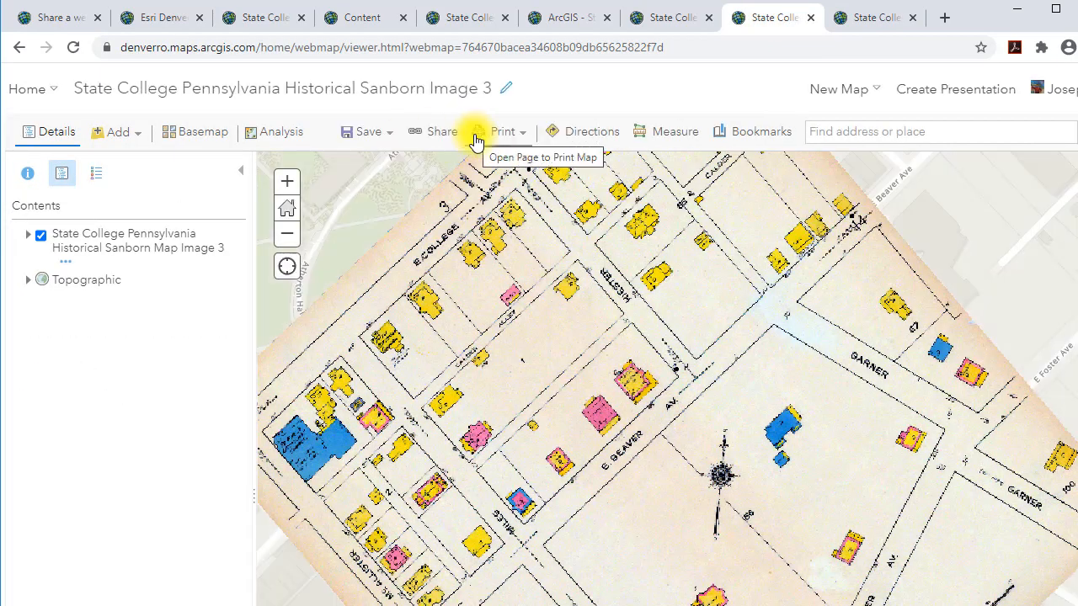
{"action": "left_click", "coordinate": [206, 135]}
{"action": "left_click", "coordinate": [199, 210]}
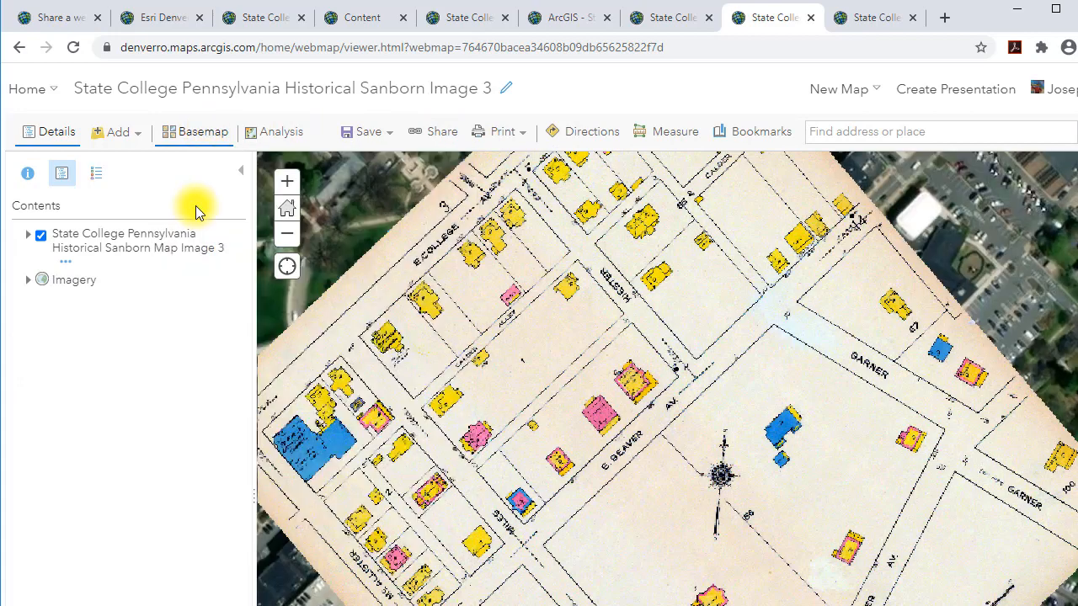
{"action": "left_click", "coordinate": [373, 144]}
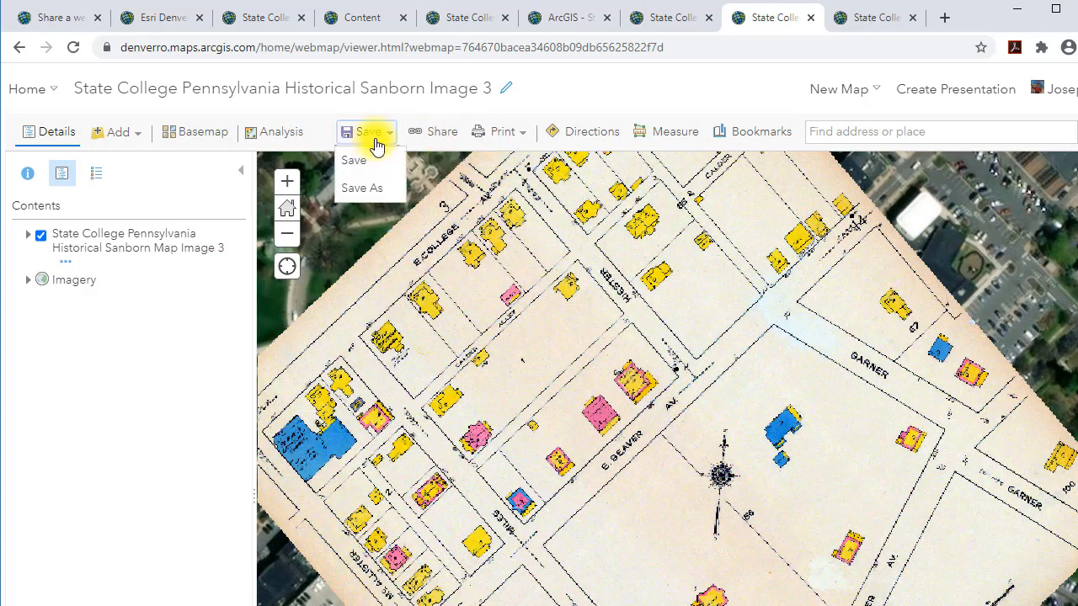
{"action": "left_click", "coordinate": [357, 160]}
Share the Image 3 map with everyone and start a web app from the configurable template found by searching for "swipe".
{"action": "left_click", "coordinate": [440, 132]}
{"action": "left_click", "coordinate": [210, 277]}
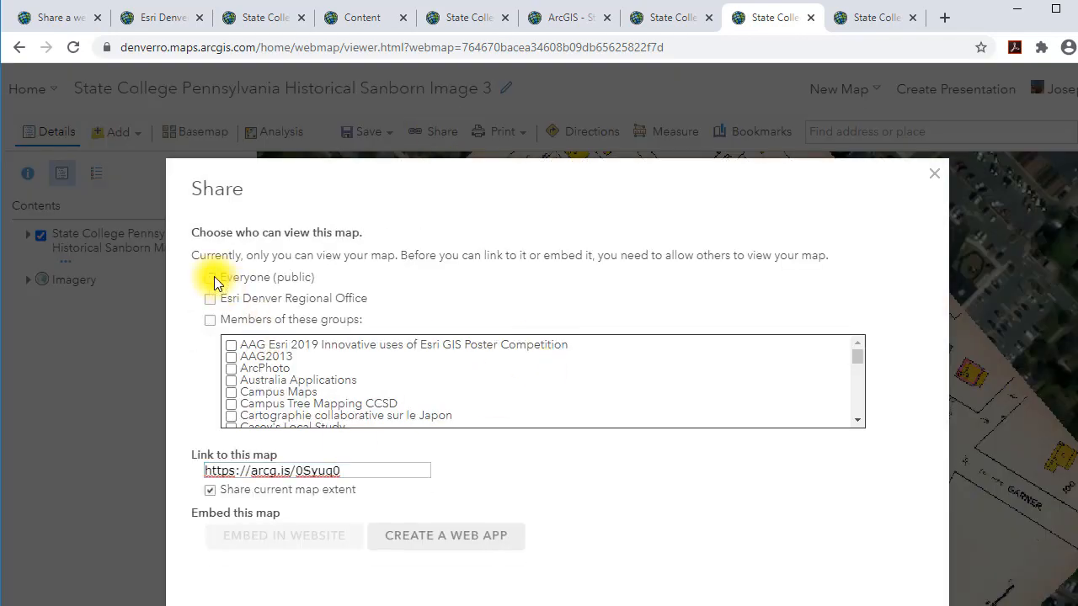
{"action": "left_click", "coordinate": [421, 550]}
{"action": "left_click", "coordinate": [808, 276]}
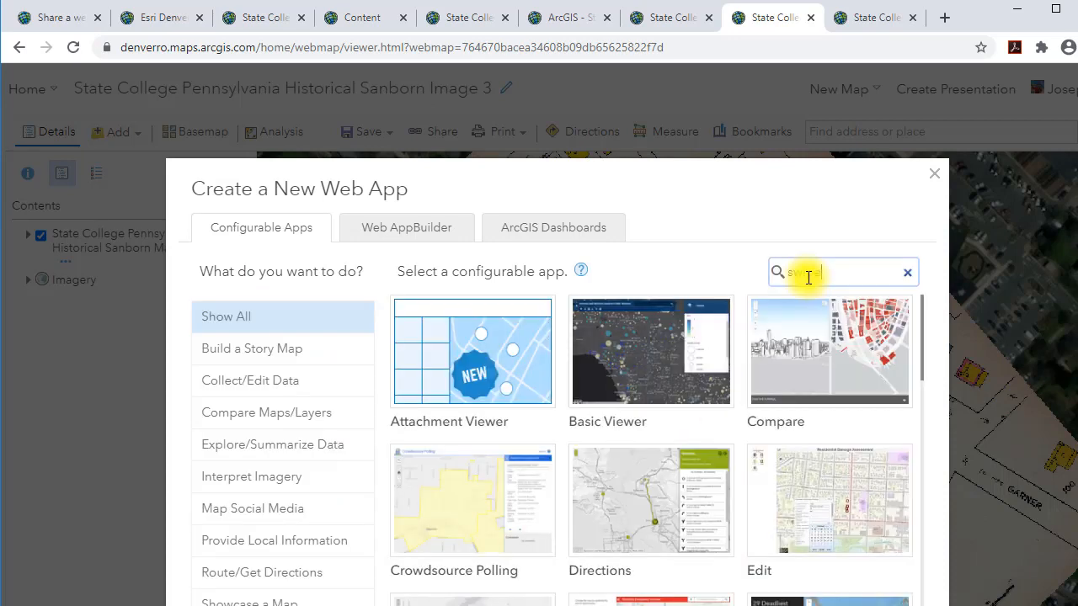
{"action": "type", "text": "swipe"}
{"action": "left_click", "coordinate": [858, 373]}
{"action": "left_click", "coordinate": [778, 528]}
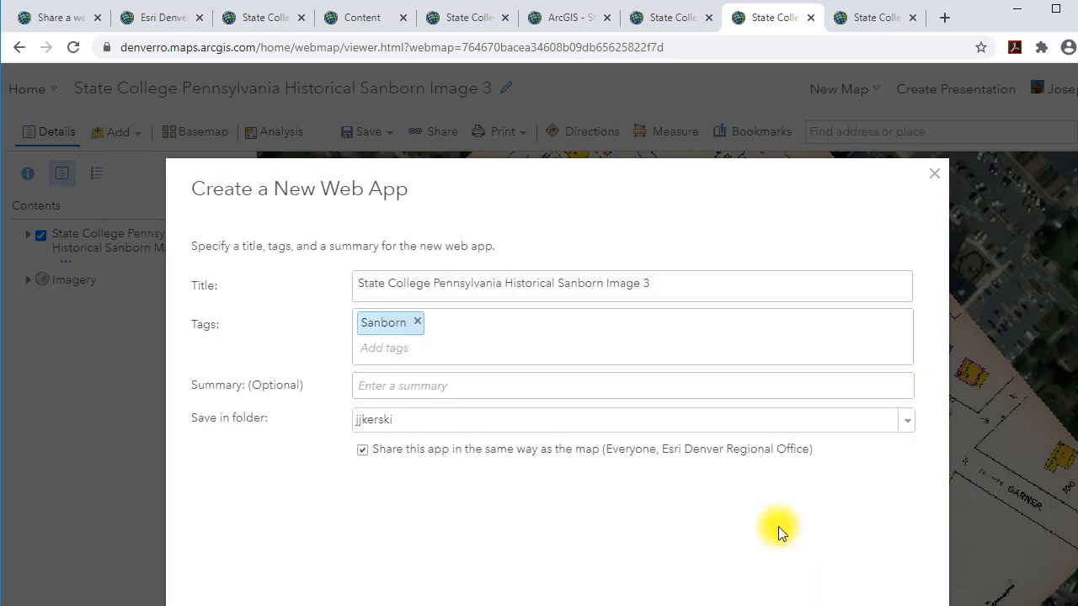
Title the app "State College Pennsylvania Historical Sanborn Image 3 Swipe" and reuse that title as its summary.
{"action": "left_click", "coordinate": [662, 283]}
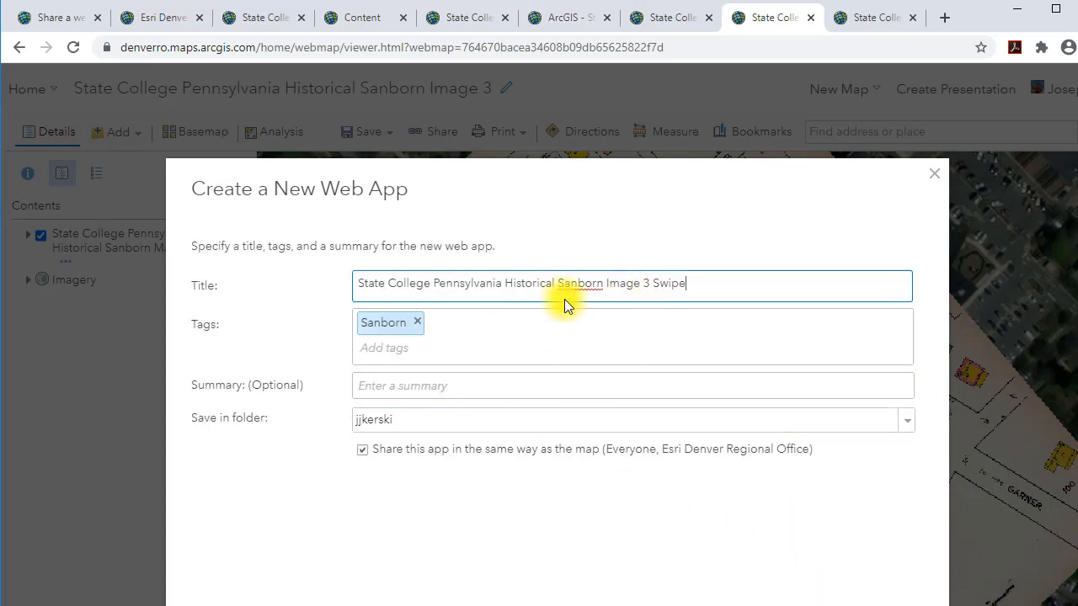
{"action": "key", "text": "ctrl+a"}
{"action": "key", "text": "ctrl+c"}
{"action": "left_click", "coordinate": [517, 384]}
{"action": "key", "text": "ctrl+v"}
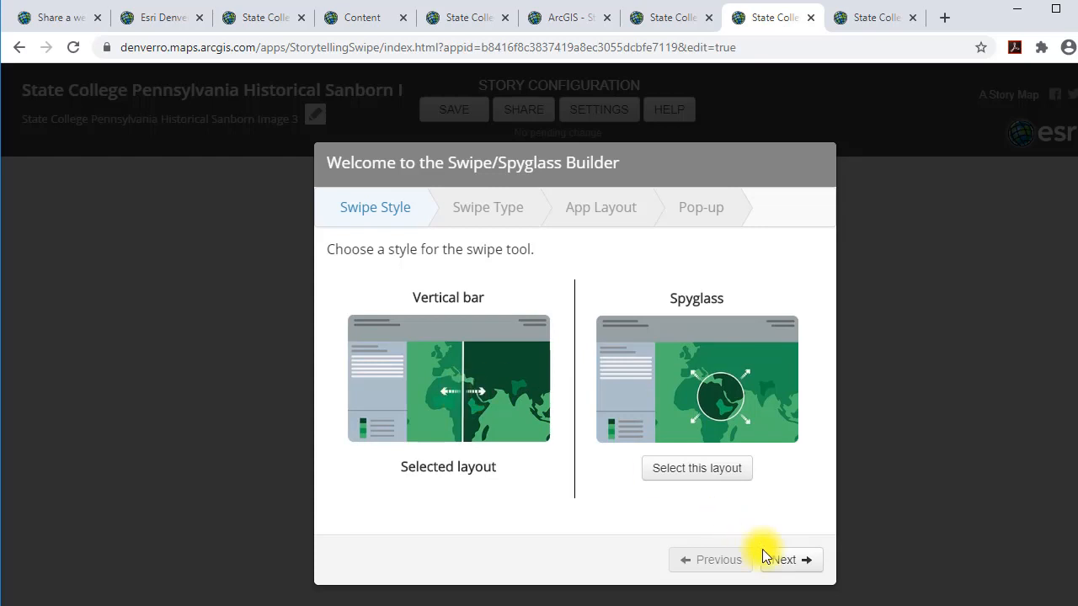
Configure the app with the vertical bar style swiping the State College Pennsylvania Historical Sanborn layer, keep the default pop-up headers, and open it.
{"action": "left_click", "coordinate": [778, 562]}
{"action": "left_click", "coordinate": [469, 387]}
{"action": "left_click", "coordinate": [469, 387]}
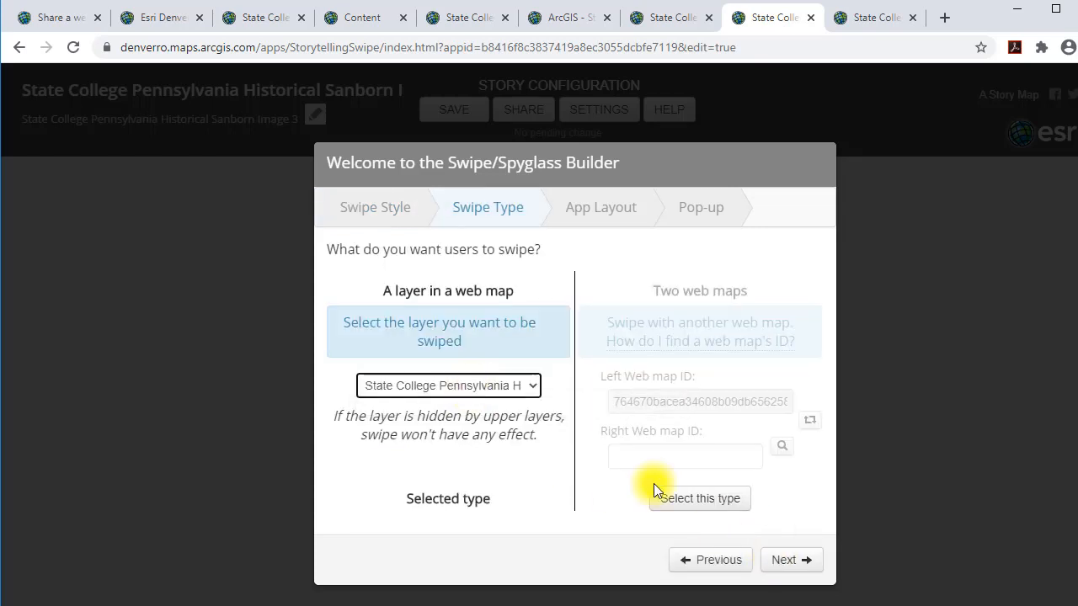
{"action": "left_click", "coordinate": [776, 562]}
{"action": "left_click", "coordinate": [337, 417]}
{"action": "left_click", "coordinate": [776, 563]}
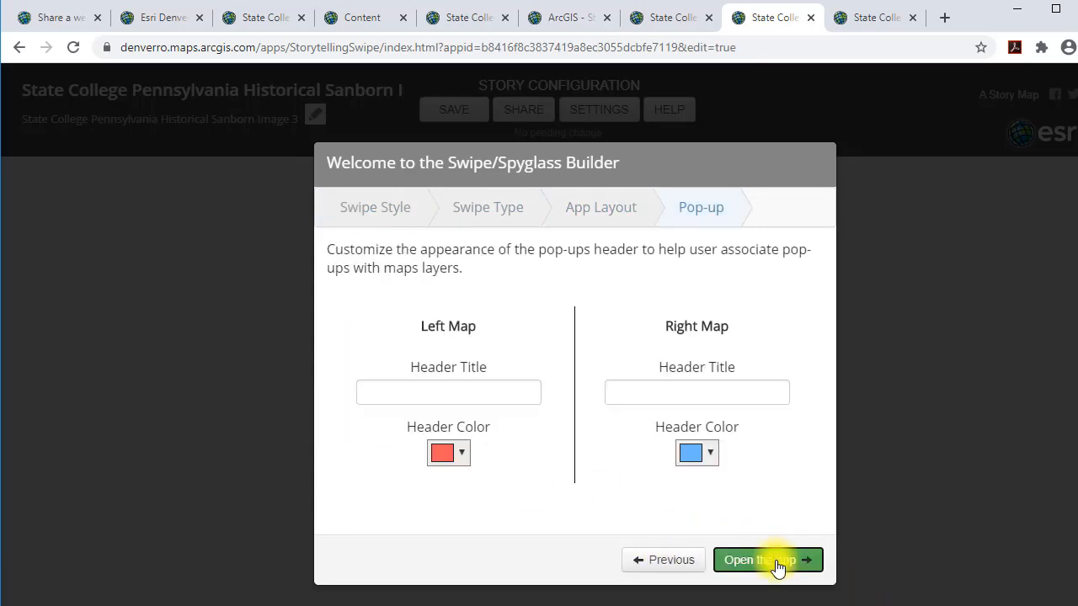
{"action": "left_click", "coordinate": [775, 564]}
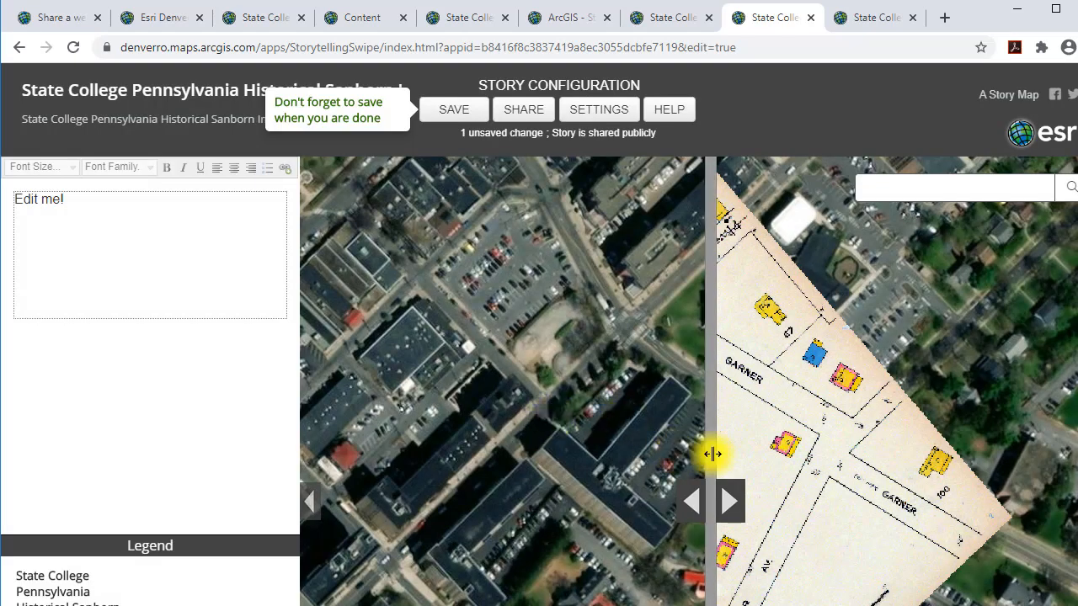
Compare the Sanborn layer with the imagery by moving the swipe bar over different blocks, and save the app.
{"action": "scroll", "coordinate": [661, 475], "scroll_direction": "up", "scroll_amount": 2}
{"action": "left_click_drag", "start_coordinate": [538, 450], "coordinate": [830, 505]}
{"action": "scroll", "coordinate": [834, 511], "scroll_direction": "down", "scroll_amount": 2}
{"action": "scroll", "coordinate": [783, 514], "scroll_direction": "down", "scroll_amount": 5}
{"action": "scroll", "coordinate": [884, 530], "scroll_direction": "up", "scroll_amount": 2}
{"action": "scroll", "coordinate": [647, 514], "scroll_direction": "up", "scroll_amount": 1}
{"action": "left_click_drag", "start_coordinate": [587, 378], "coordinate": [690, 529]}
{"action": "left_click_drag", "start_coordinate": [830, 511], "coordinate": [740, 536]}
{"action": "left_click", "coordinate": [450, 110]}
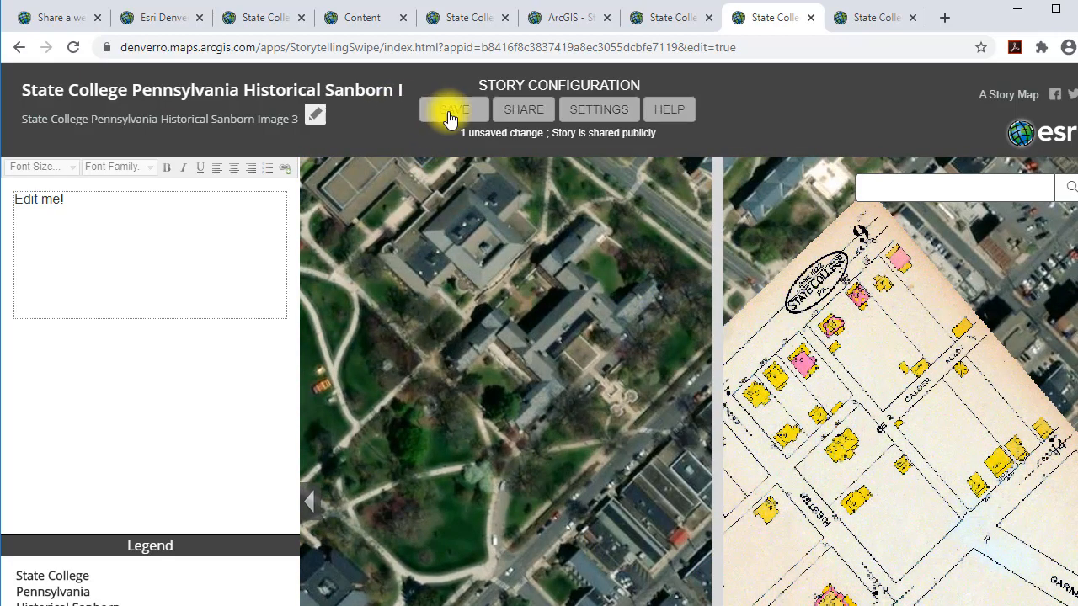